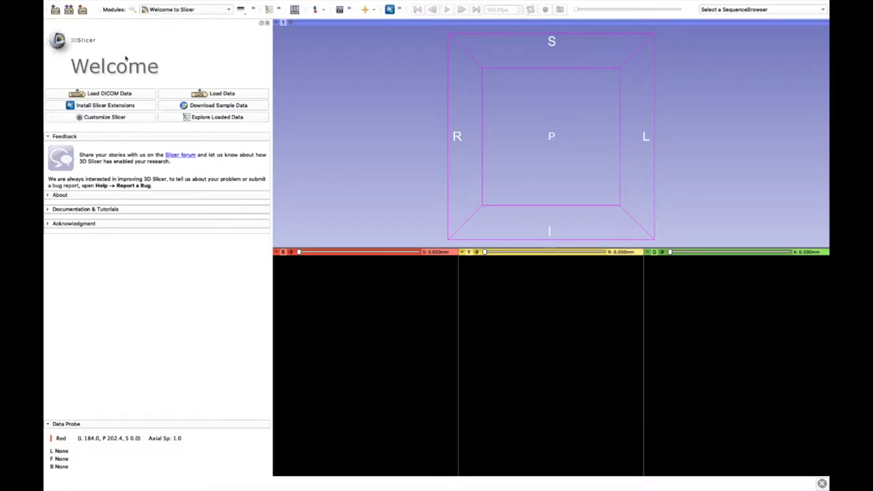
# Load the echo sequence file 10P.seq.nrrd into the scene
pyautogui.click(56, 11)
pyautogui.click(376, 163)
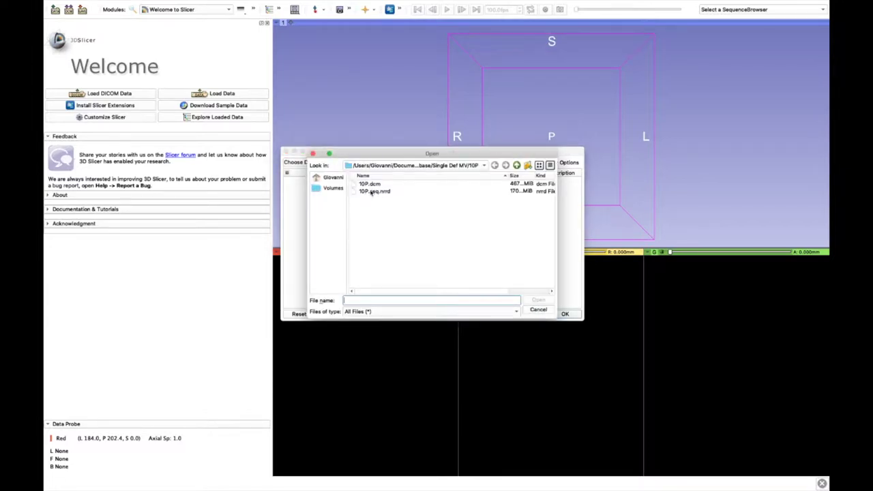
pyautogui.click(372, 192)
pyautogui.click(538, 301)
pyautogui.click(565, 313)
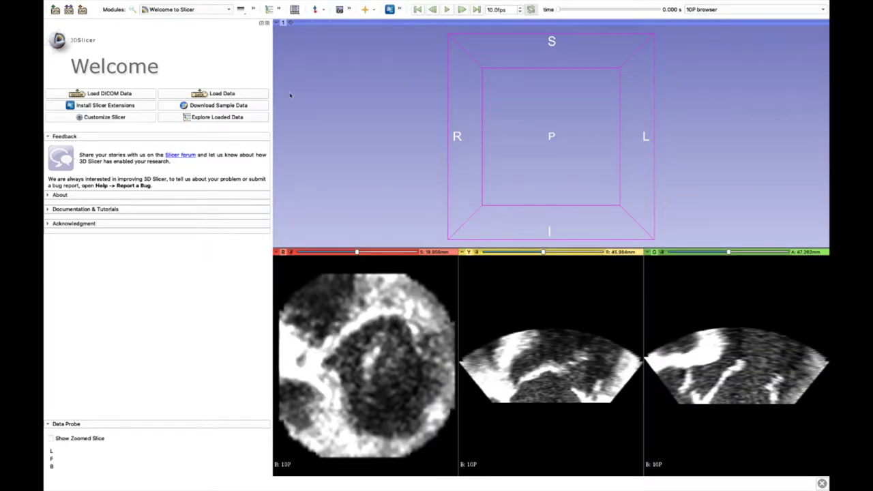
# Switch to the cardiac Valve Annulus Analysis module
pyautogui.click(225, 10)
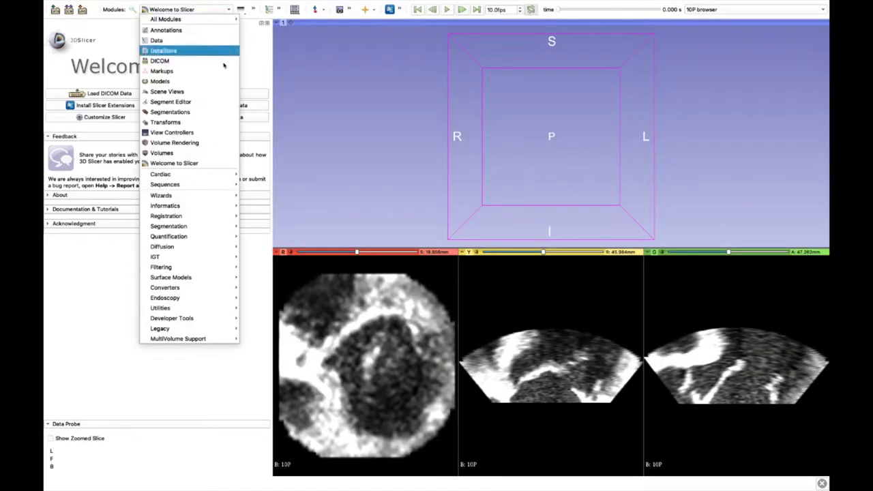
pyautogui.moveTo(226, 175)
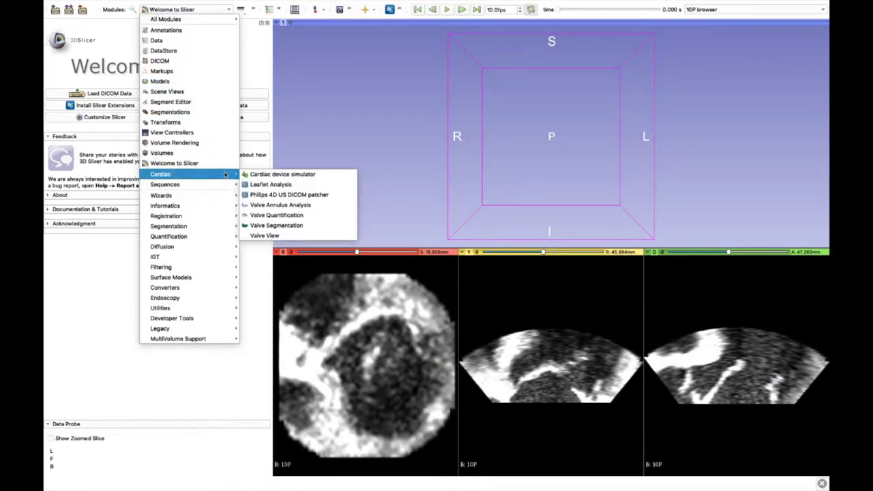
pyautogui.click(294, 206)
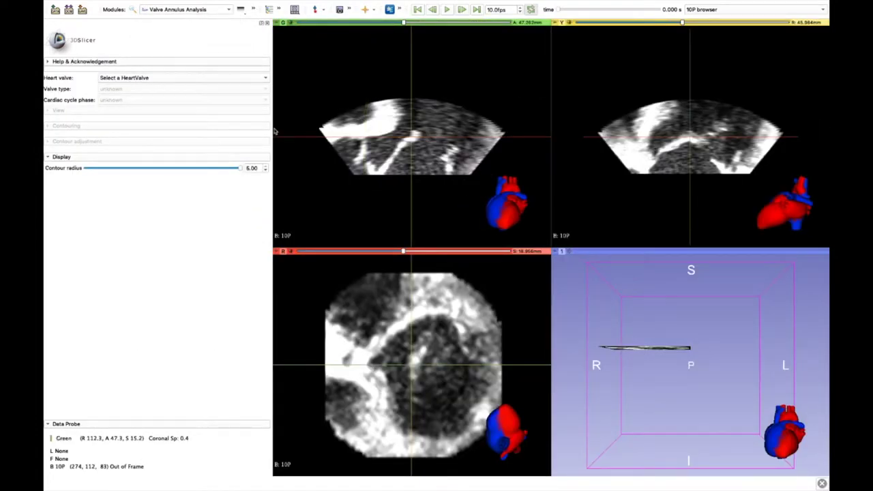
# Create a new heart valve with type mitral, cardiac cycle phase end-systole and probe position TEE mid-esophageal
pyautogui.click(264, 80)
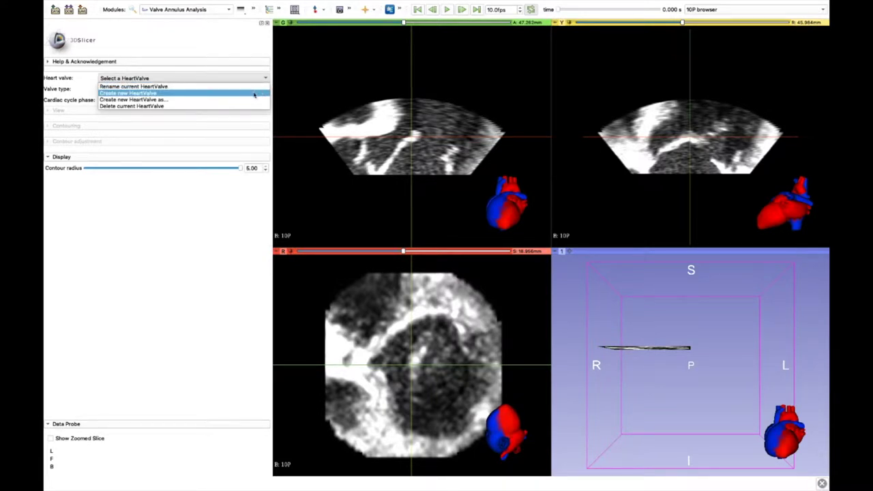
pyautogui.click(253, 95)
pyautogui.click(253, 89)
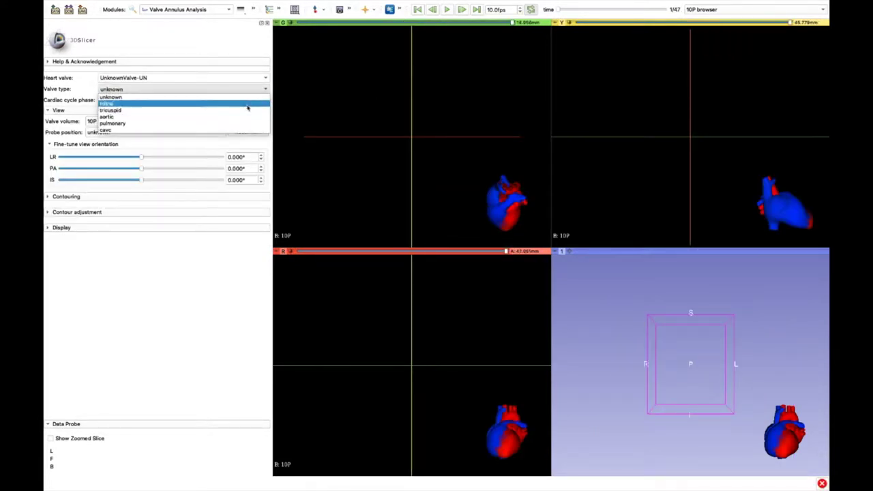
pyautogui.click(248, 106)
pyautogui.click(236, 103)
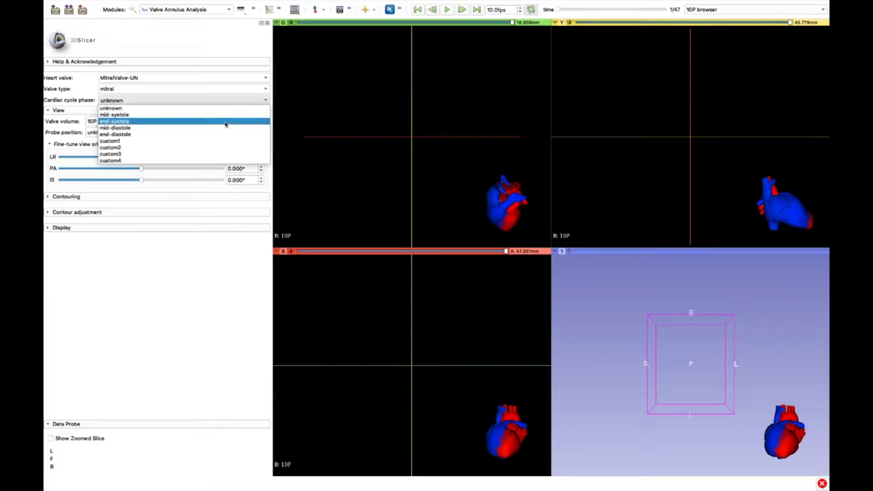
pyautogui.click(224, 121)
pyautogui.click(212, 133)
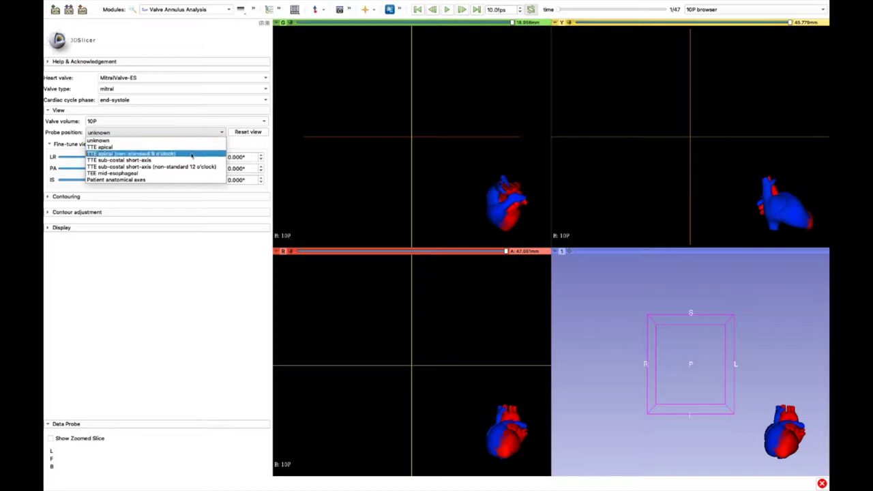
pyautogui.click(188, 173)
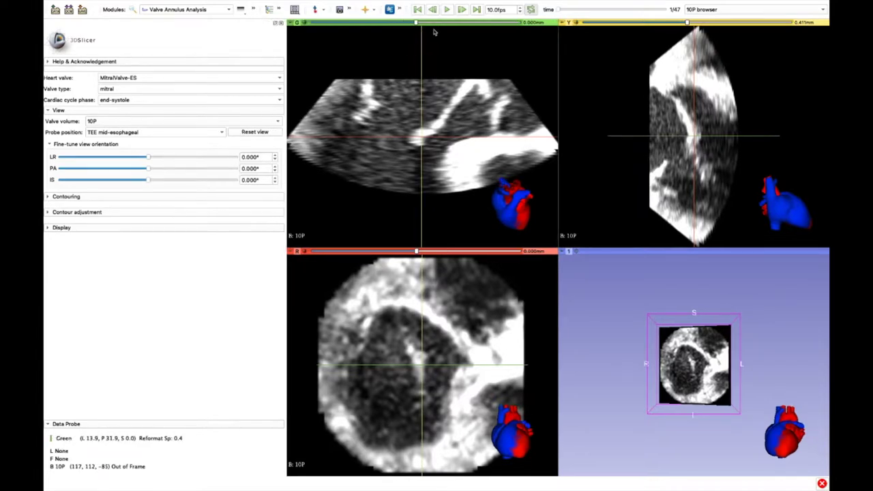
# Step through the image sequence to frame 11 of 47, where the mitral valve is closed
pyautogui.click(466, 11)
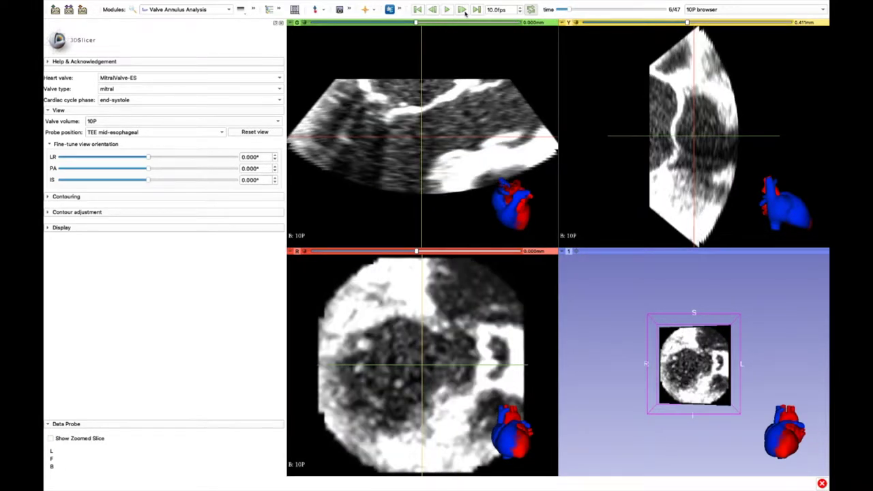
pyautogui.click(465, 13)
pyautogui.click(465, 13)
pyautogui.click(466, 13)
pyautogui.click(466, 13)
pyautogui.click(465, 13)
pyautogui.click(466, 13)
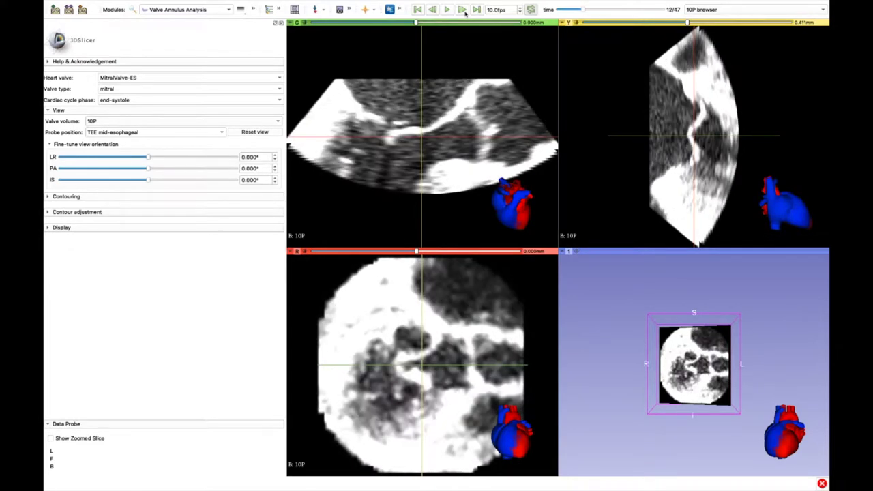
pyautogui.click(462, 10)
pyautogui.click(432, 10)
pyautogui.click(432, 10)
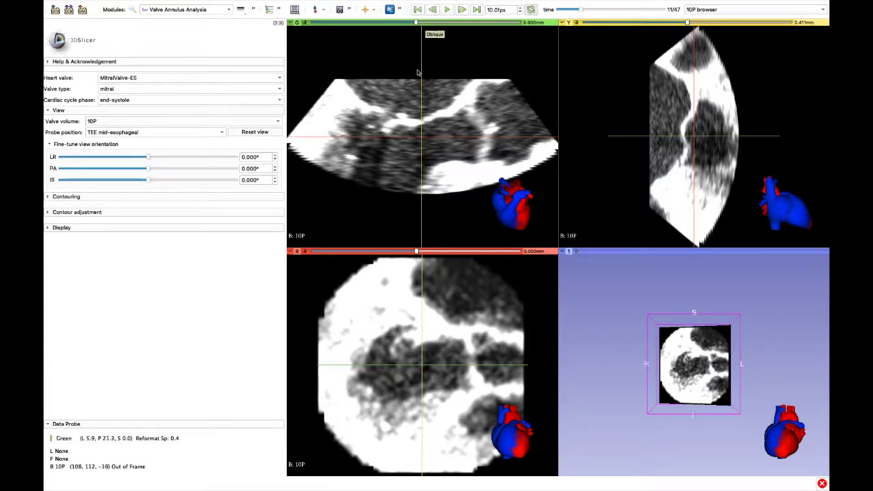
# Adjust the image's window/level to darken the blood pool, and move the red slice to the mitral annulus level
pyautogui.moveTo(390, 124); pyautogui.dragTo(427, 98)
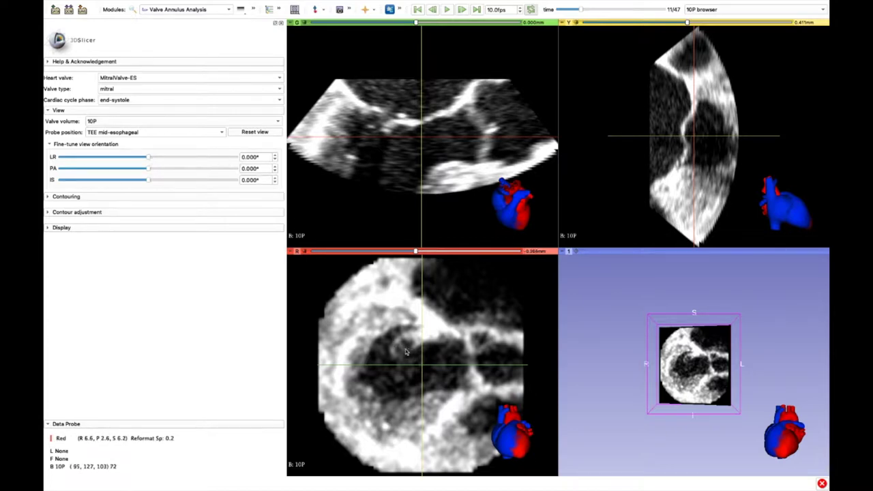
pyautogui.scroll(-5, 402, 348)
pyautogui.scroll(-8, 406, 351)
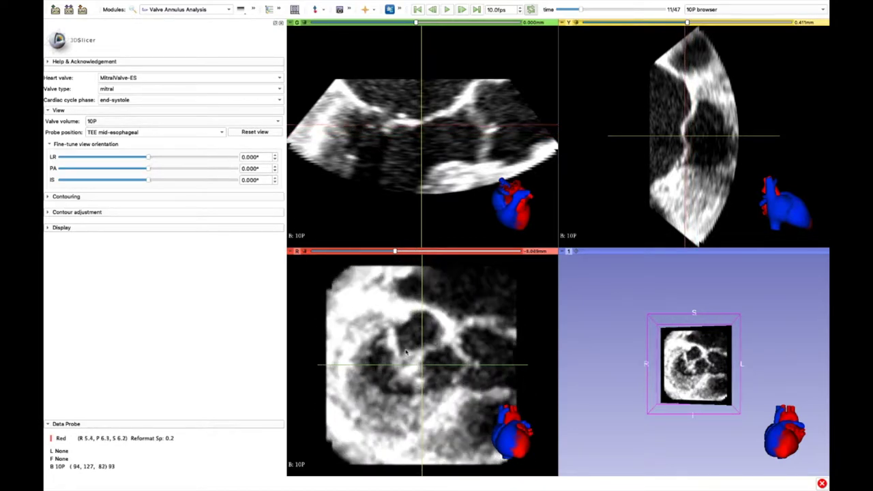
pyautogui.scroll(-8, 406, 351)
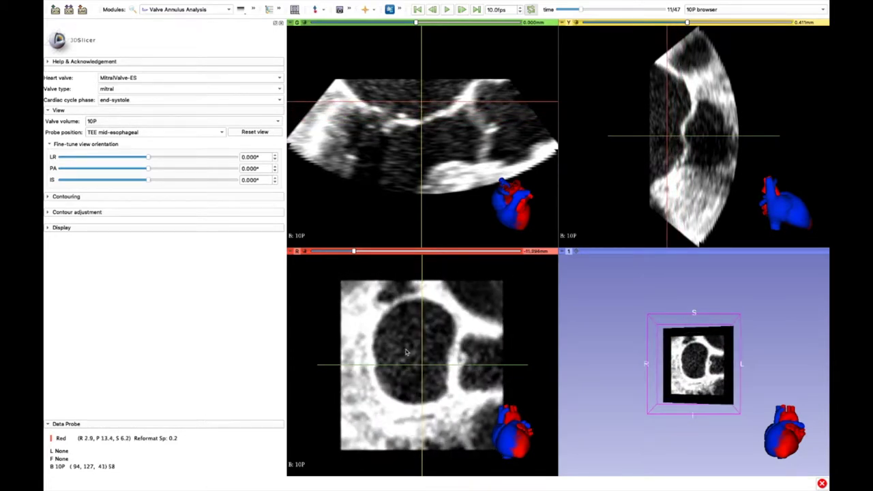
# Fine-tune the view orientation to -2° for PA and -2° for IS
pyautogui.click(275, 166)
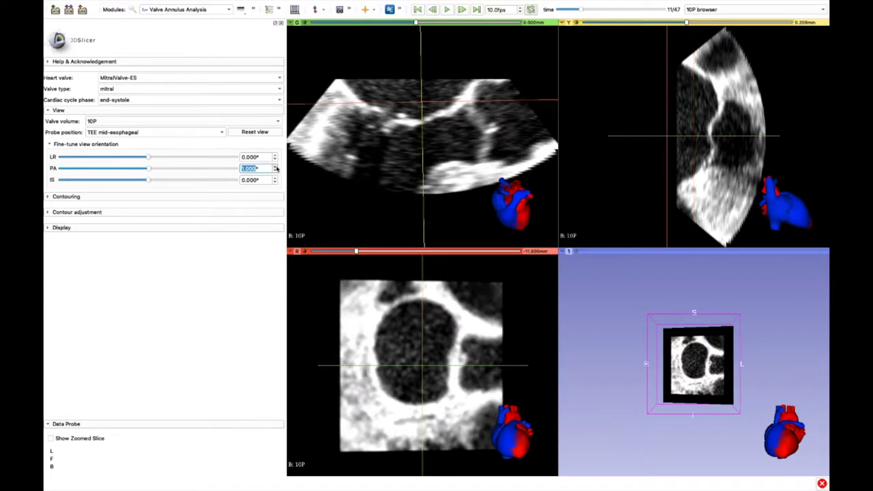
pyautogui.click(275, 166)
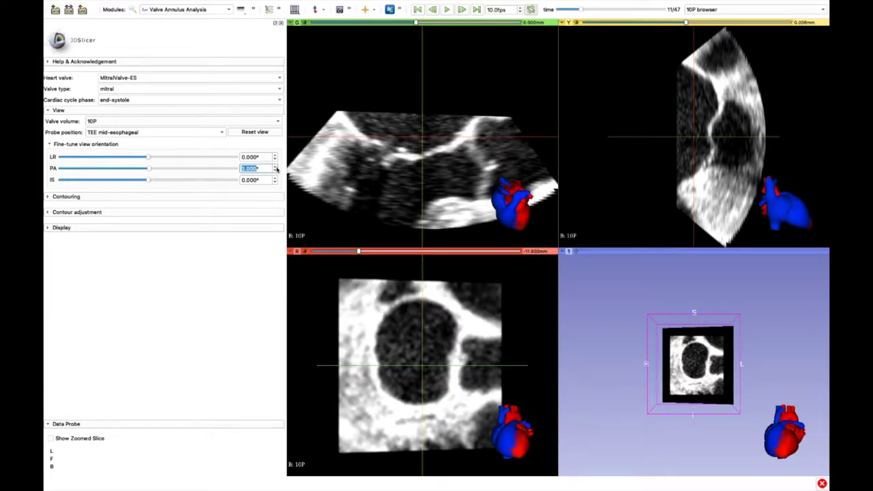
pyautogui.click(275, 166)
pyautogui.click(275, 166)
pyautogui.scroll(-2, 428, 330)
pyautogui.click(275, 171)
pyautogui.click(275, 171)
pyautogui.click(275, 171)
pyautogui.click(275, 172)
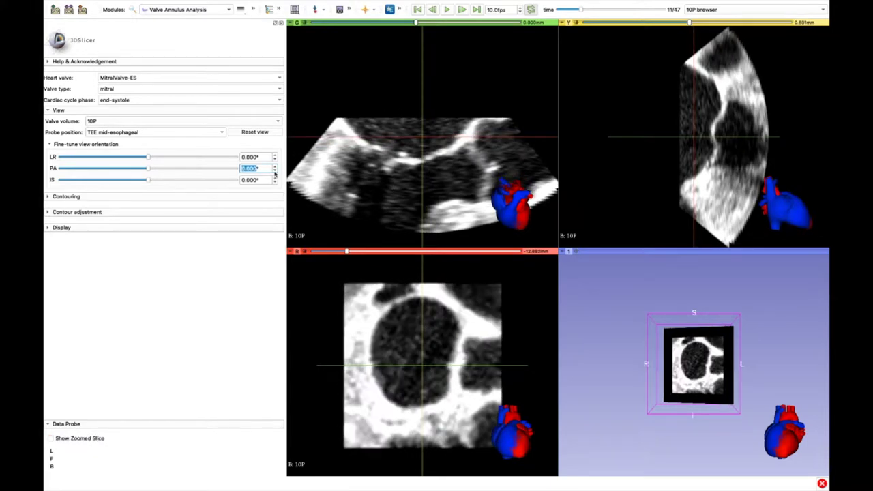
pyautogui.click(275, 171)
pyautogui.click(275, 171)
pyautogui.click(275, 182)
# Set the view orientation to 12° for LR and -1° for PA, keeping the red slice at the annulus level
pyautogui.click(275, 156)
pyautogui.scroll(7, 496, 274)
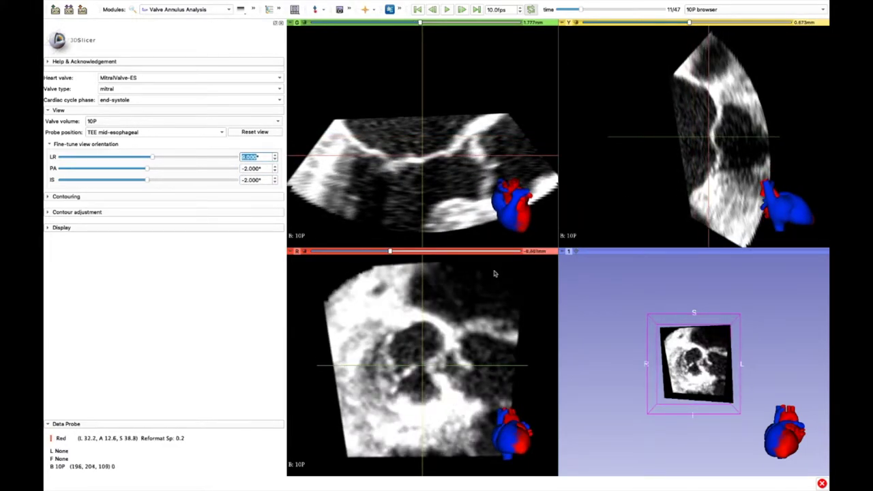
pyautogui.click(275, 155)
pyautogui.click(275, 155)
pyautogui.scroll(-3, 397, 319)
pyautogui.scroll(-10, 398, 319)
pyautogui.click(275, 171)
pyautogui.click(275, 167)
pyautogui.click(275, 167)
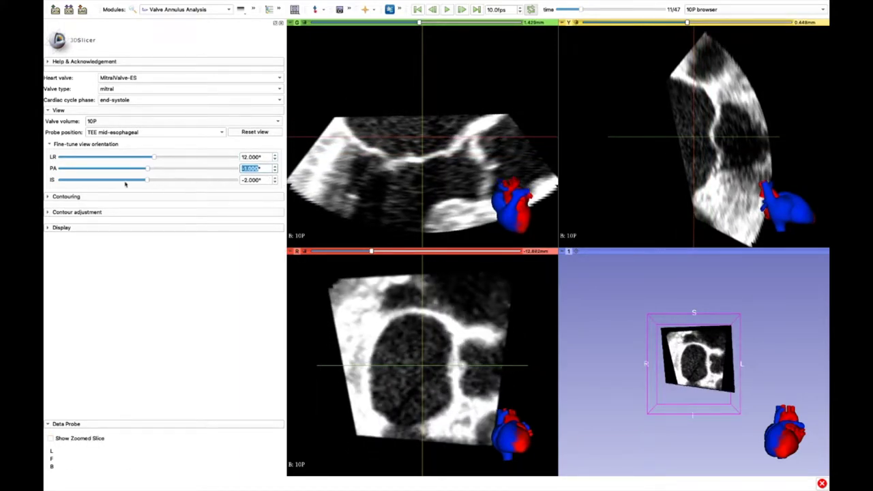
# Mark the mitral annulus circumference with a hinge point in the green slice view at each 15° rotation, around the full circle
pyautogui.click(48, 197)
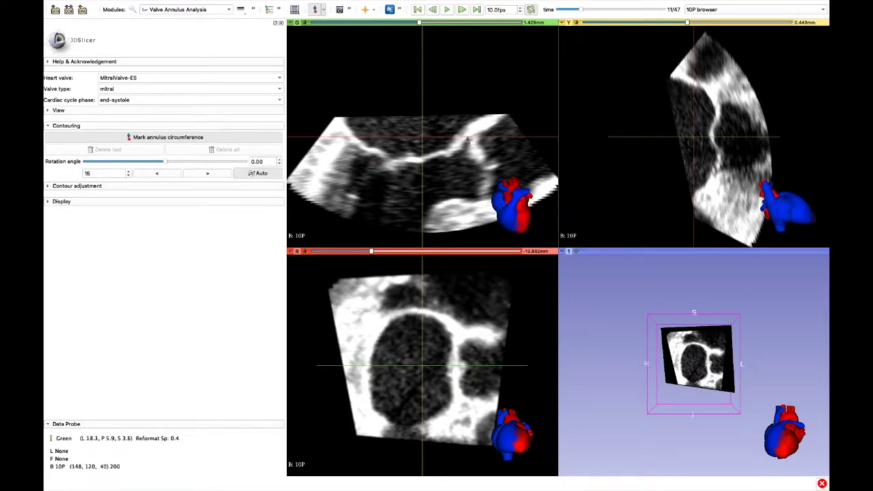
pyautogui.click(467, 138)
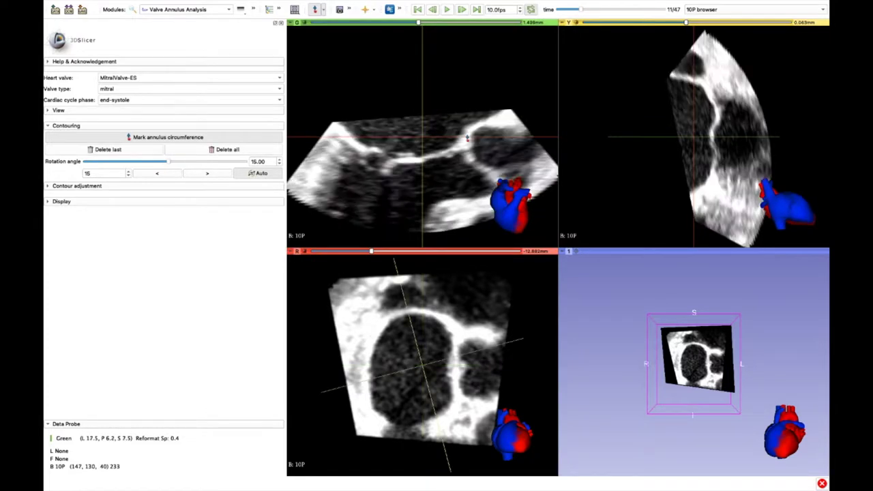
pyautogui.click(462, 148)
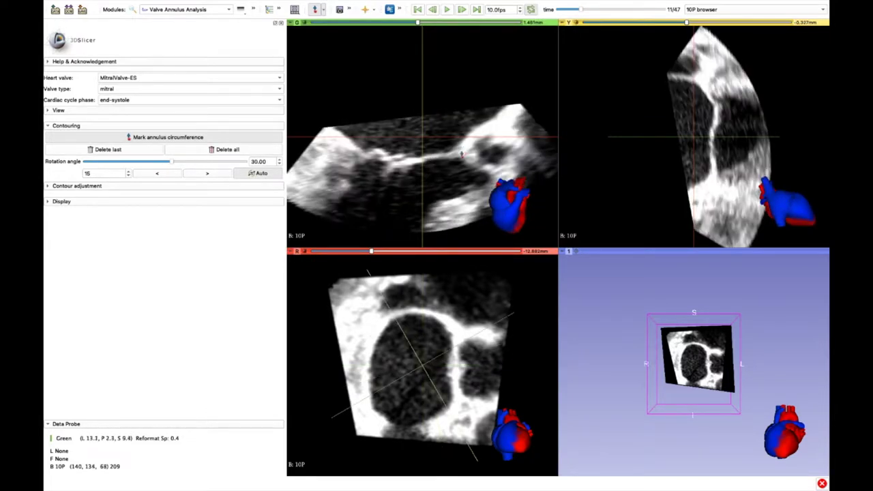
pyautogui.click(462, 156)
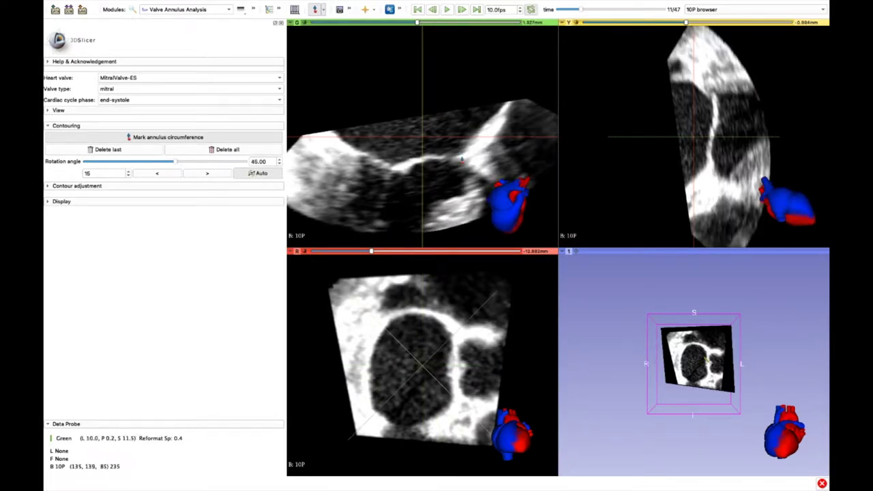
pyautogui.click(462, 160)
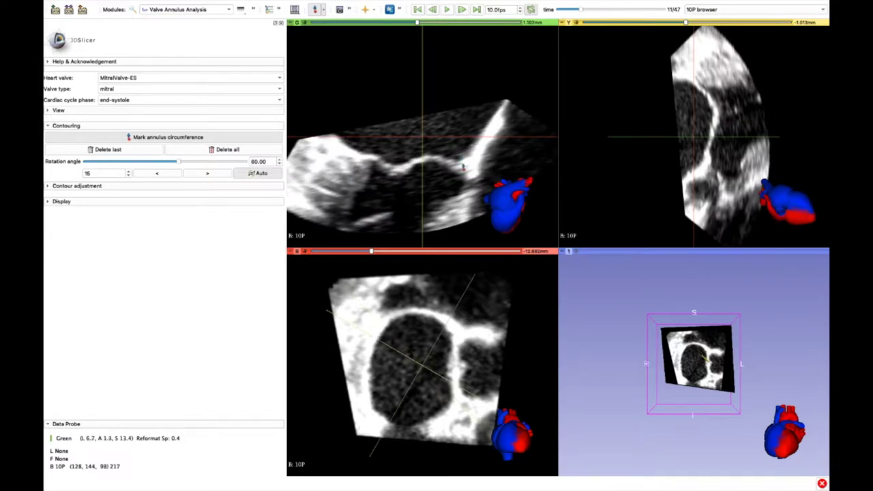
pyautogui.click(465, 167)
pyautogui.click(466, 170)
pyautogui.click(467, 169)
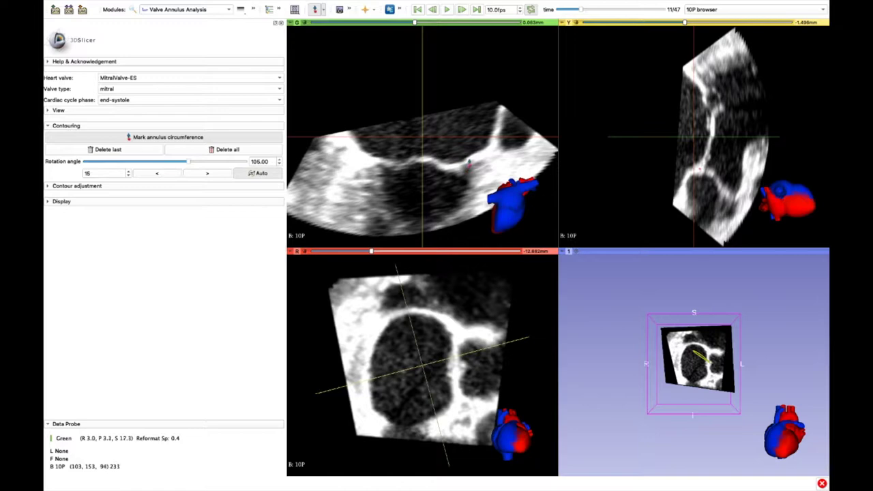
pyautogui.click(471, 161)
pyautogui.click(475, 162)
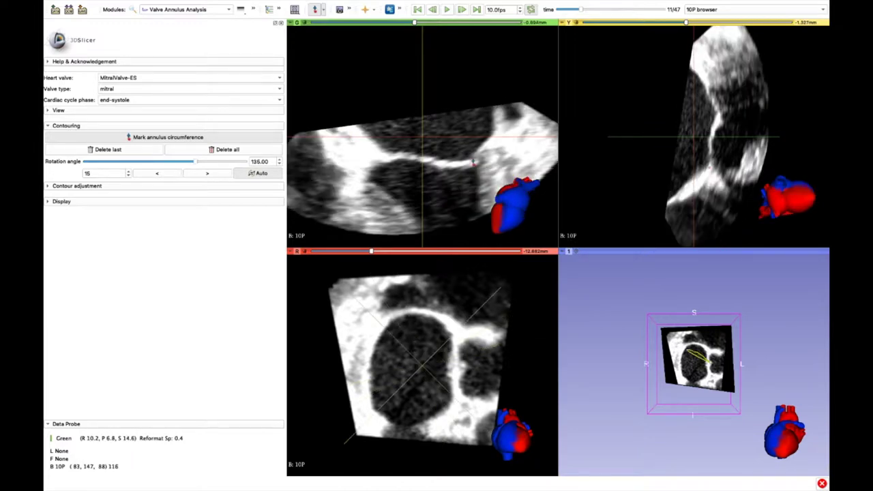
pyautogui.click(479, 163)
pyautogui.click(478, 163)
pyautogui.click(482, 166)
pyautogui.click(487, 170)
pyautogui.click(491, 176)
pyautogui.click(494, 179)
pyautogui.click(488, 173)
pyautogui.click(482, 165)
pyautogui.click(479, 163)
pyautogui.click(478, 165)
pyautogui.click(473, 164)
pyautogui.click(471, 162)
pyautogui.click(473, 157)
pyautogui.click(476, 153)
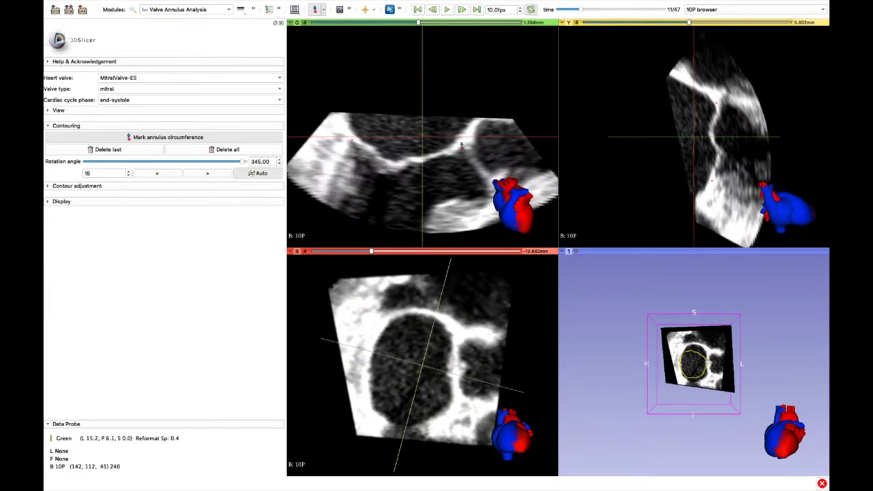
pyautogui.click(478, 151)
# Examine the annulus contour in 3D, and check its points one by one through point 24 in the slice views
pyautogui.scroll(5, 703, 394)
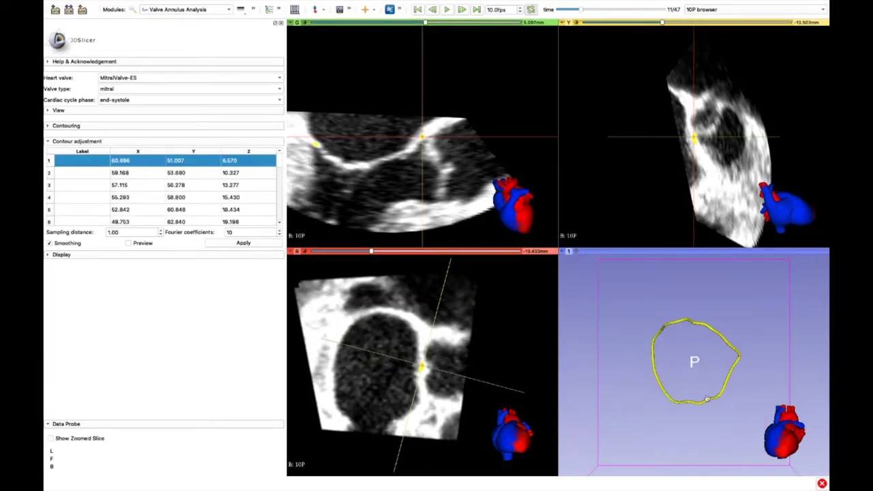
pyautogui.moveTo(726, 424); pyautogui.dragTo(562, 261)
pyautogui.moveTo(670, 406); pyautogui.dragTo(621, 398)
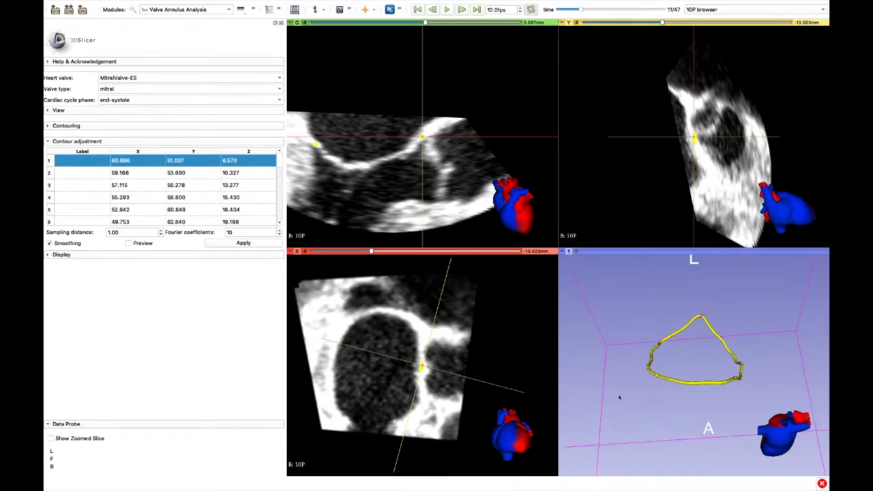
pyautogui.click(202, 177)
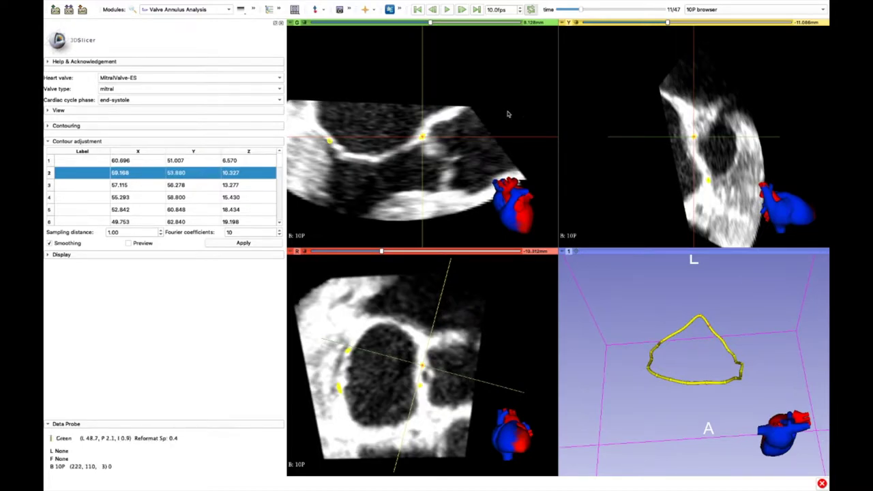
pyautogui.press('Down')
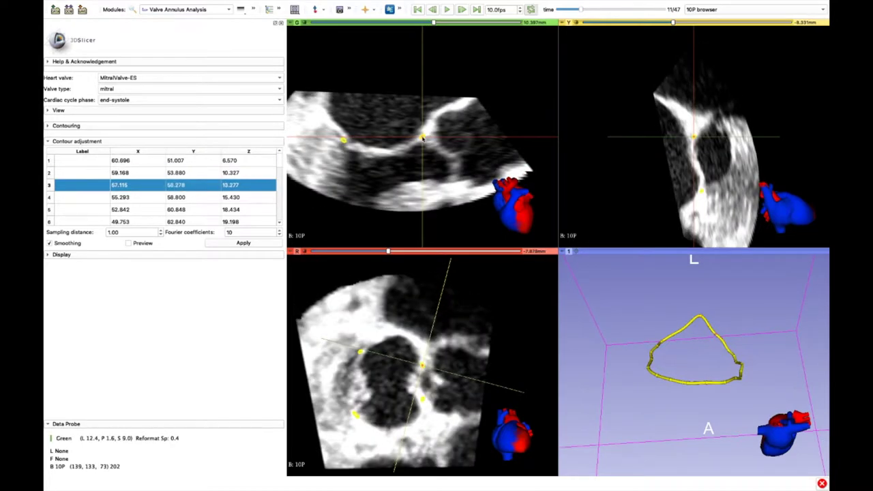
pyautogui.press('Down')
pyautogui.press('Down')
pyautogui.press('Down')
pyautogui.press('Down')
pyautogui.press('Down')
pyautogui.press('Down')
pyautogui.press('Down')
pyautogui.press('Down')
pyautogui.press('Down')
pyautogui.press('Down')
pyautogui.press('Down')
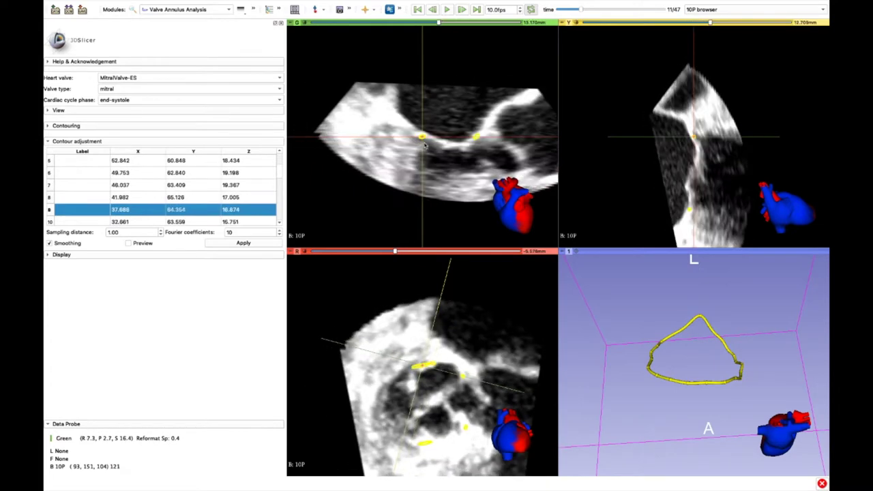
pyautogui.press('Down')
pyautogui.press('Down')
pyautogui.press('Down')
pyautogui.press('Down')
pyautogui.press('Down')
pyautogui.press('Down')
pyautogui.press('Down')
pyautogui.press('Down')
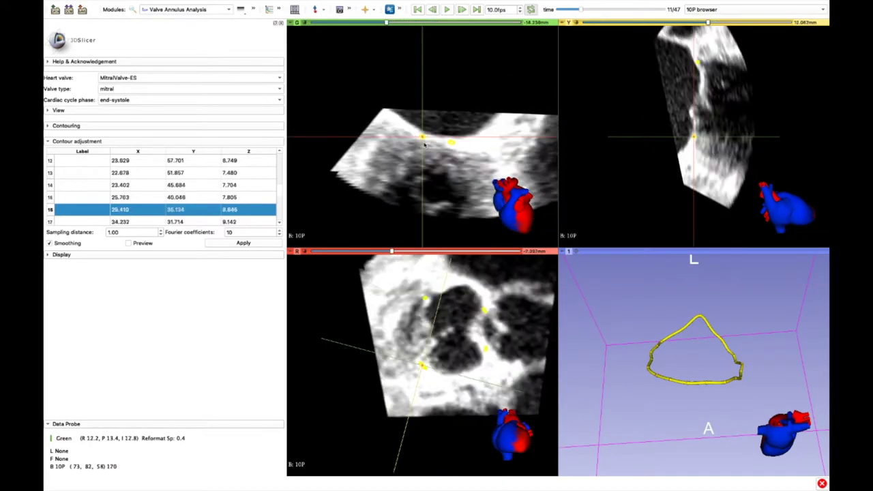
pyautogui.press('Down')
pyautogui.press('Down')
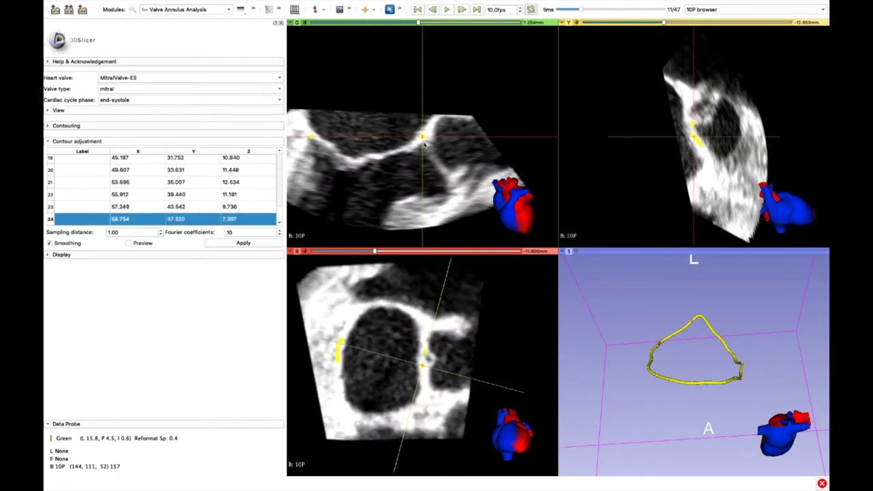
# Preview and apply smoothing of the annulus contour with sampling distance 1.00 and 10 Fourier coefficients
pyautogui.click(129, 243)
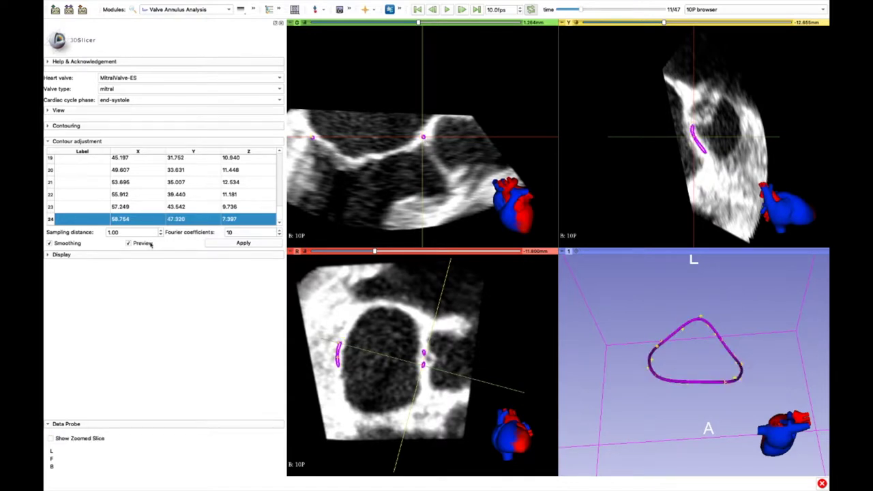
pyautogui.click(227, 246)
pyautogui.click(244, 243)
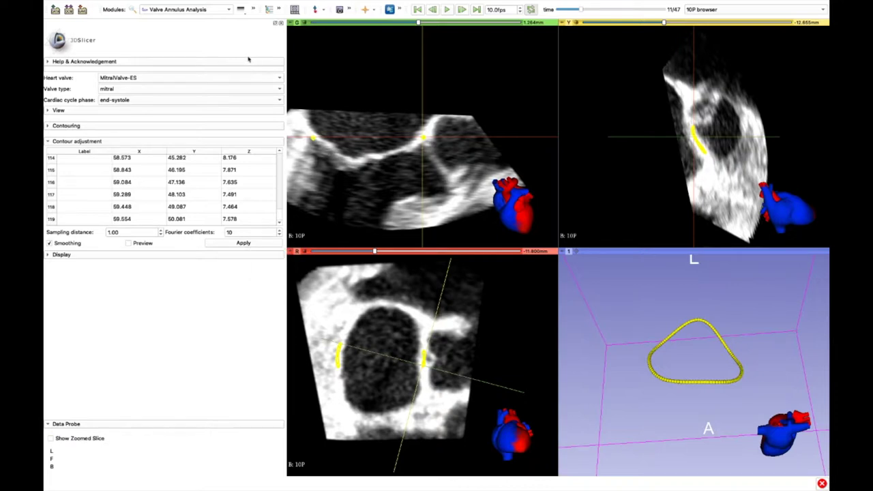
# Switch to the Valve Segmentation module and choose MitralValve-ES as the heart valve
pyautogui.click(219, 10)
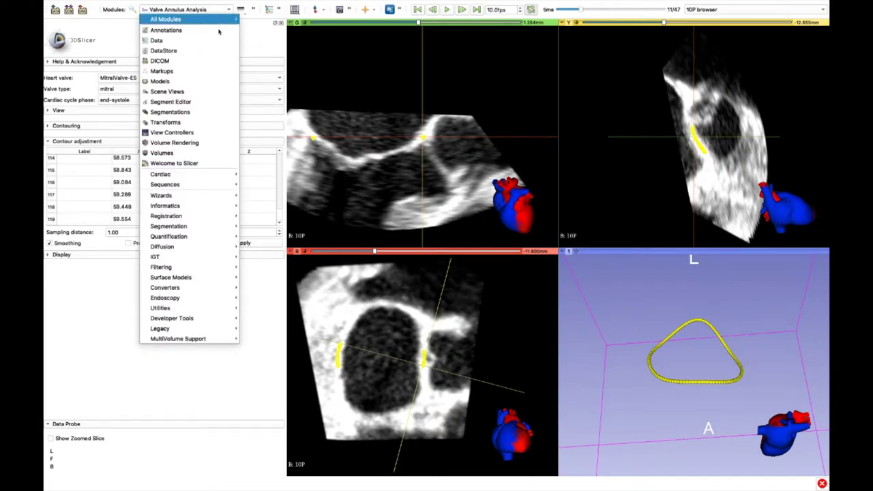
pyautogui.moveTo(233, 176)
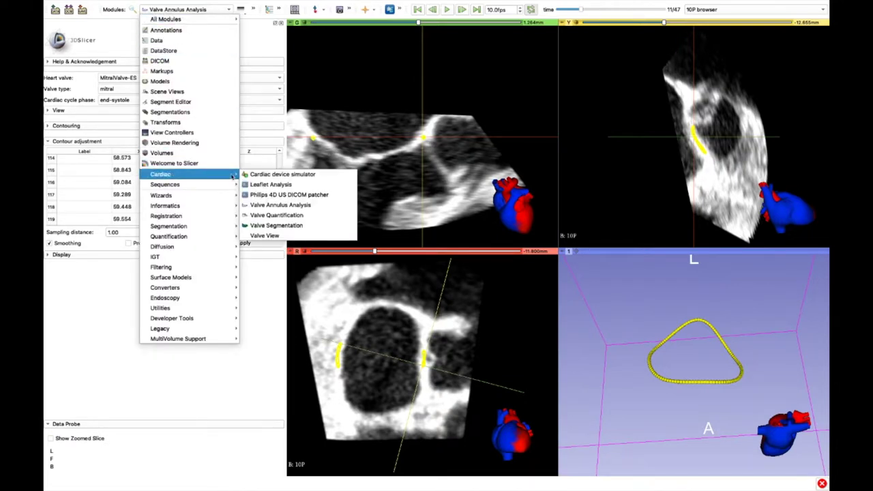
pyautogui.click(276, 232)
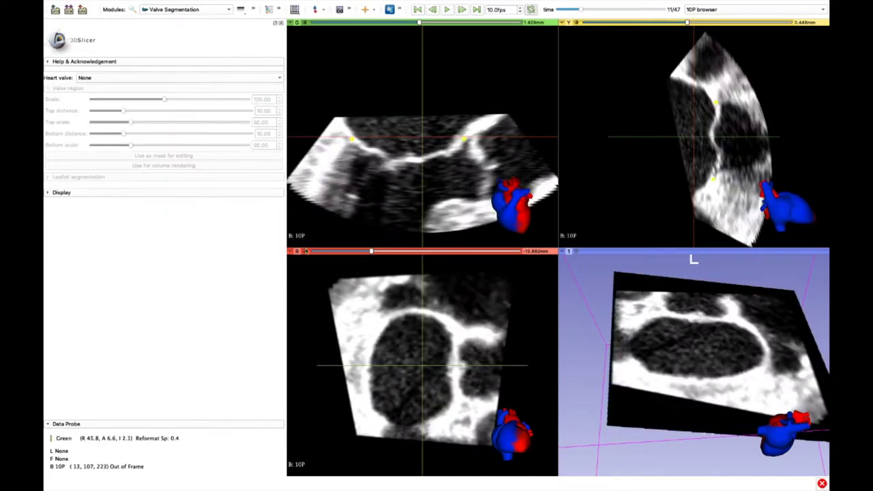
pyautogui.click(275, 82)
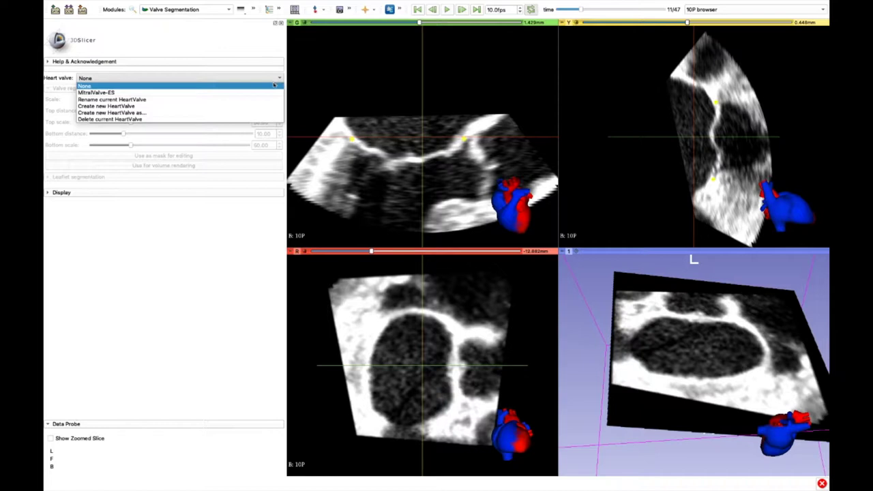
pyautogui.click(275, 93)
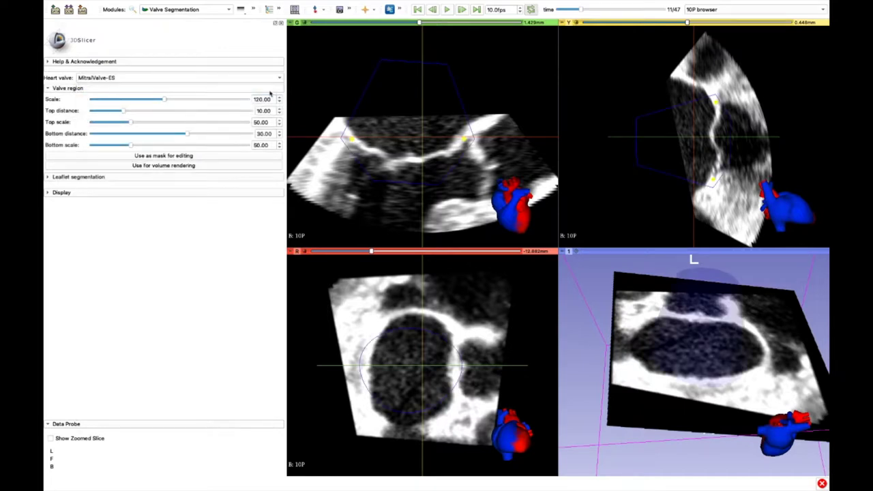
# Set the valve region to scale 105, top distance 12 and bottom distance 13, adjust the top and bottom scales, and use it as the editing mask
pyautogui.moveTo(163, 101); pyautogui.dragTo(132, 116)
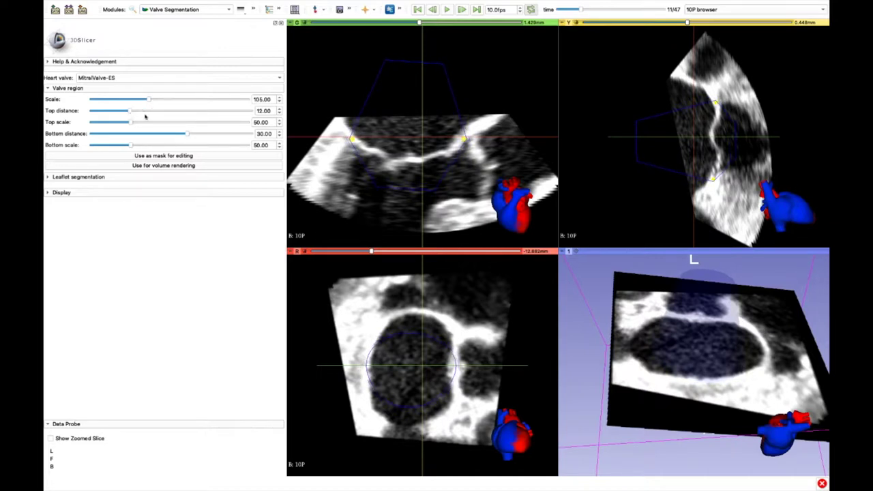
pyautogui.moveTo(187, 134); pyautogui.dragTo(134, 142)
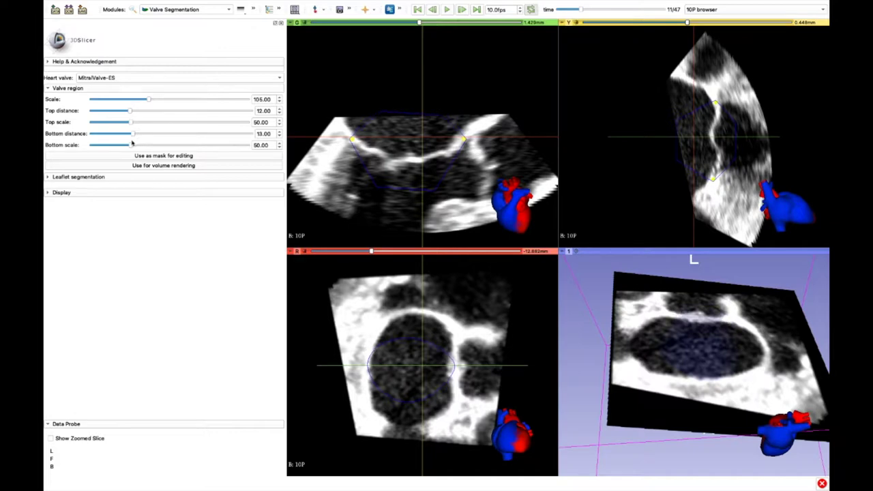
pyautogui.scroll(5, 369, 364)
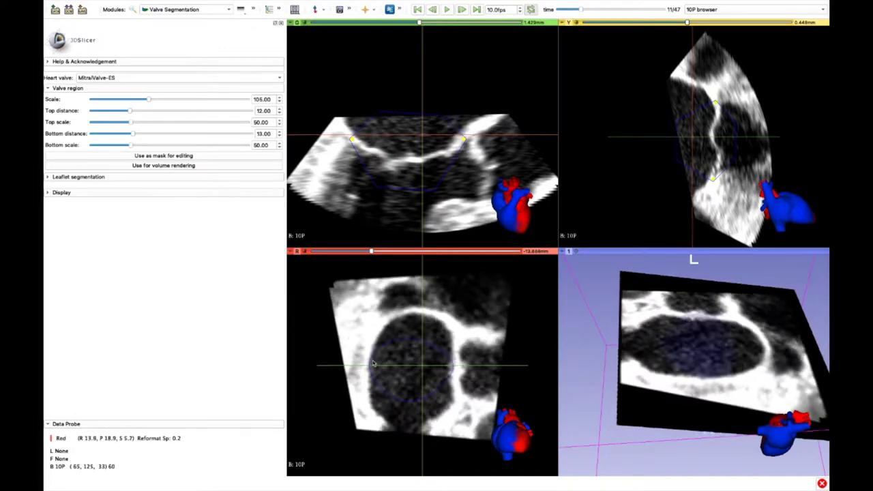
pyautogui.scroll(-2, 369, 364)
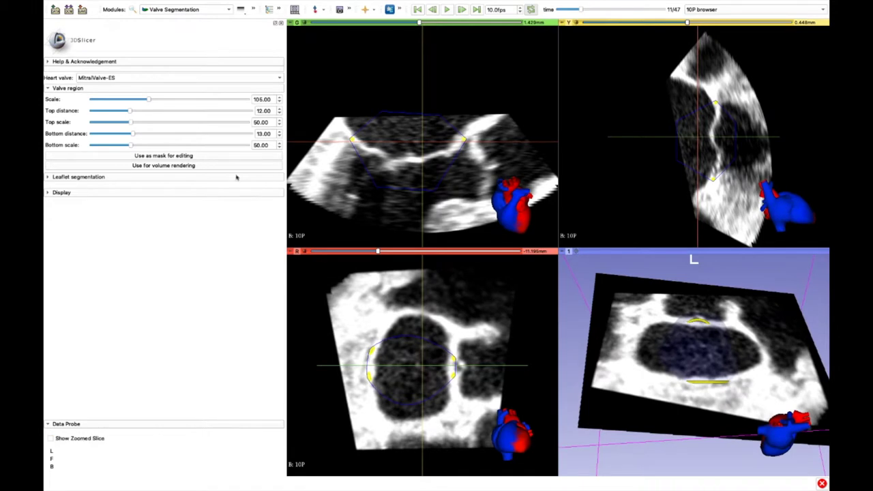
pyautogui.moveTo(132, 146); pyautogui.dragTo(135, 147)
pyautogui.moveTo(129, 121); pyautogui.dragTo(139, 122)
pyautogui.click(152, 156)
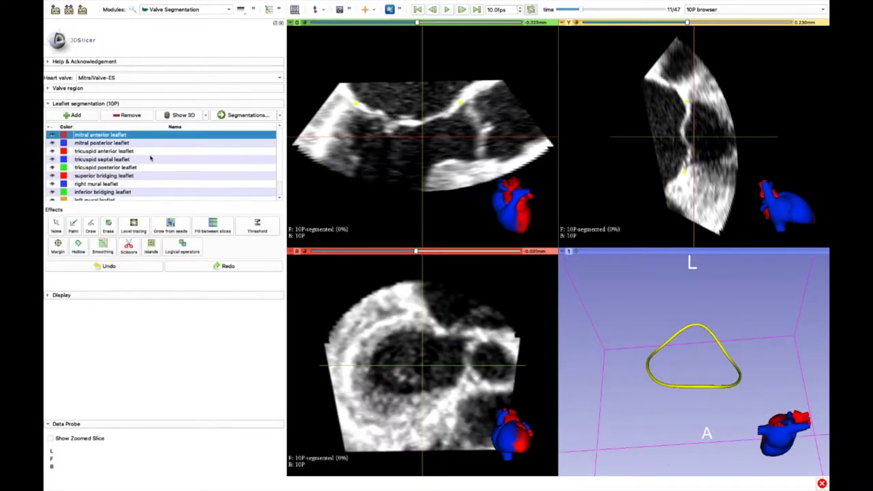
# Remove every leaflet segment except the mitral anterior and mitral posterior leaflets, keep the Annulus mask, and show the segmentation in 3D
pyautogui.click(83, 151)
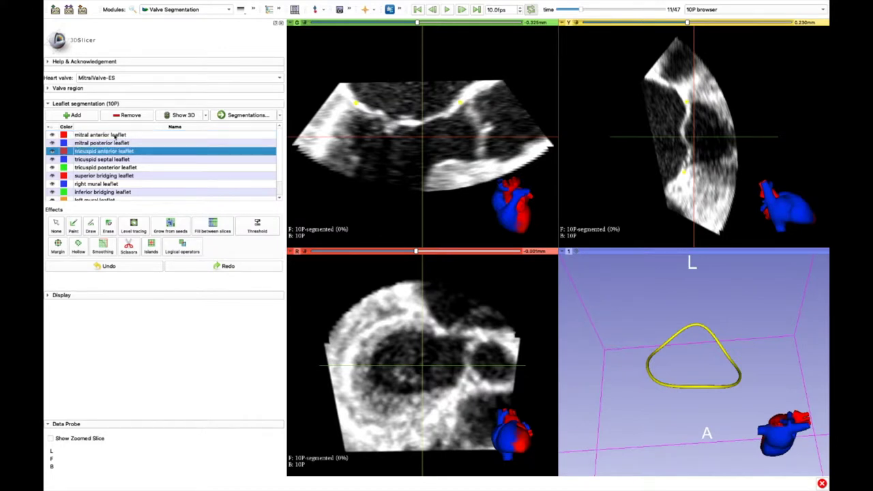
pyautogui.click(124, 116)
pyautogui.click(123, 115)
pyautogui.click(124, 116)
pyautogui.click(123, 116)
pyautogui.click(123, 116)
pyautogui.click(123, 115)
pyautogui.click(123, 115)
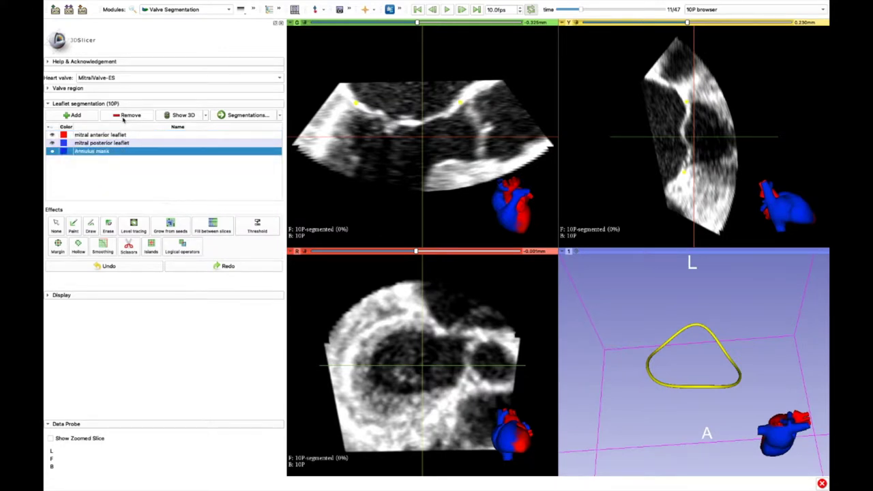
pyautogui.click(176, 117)
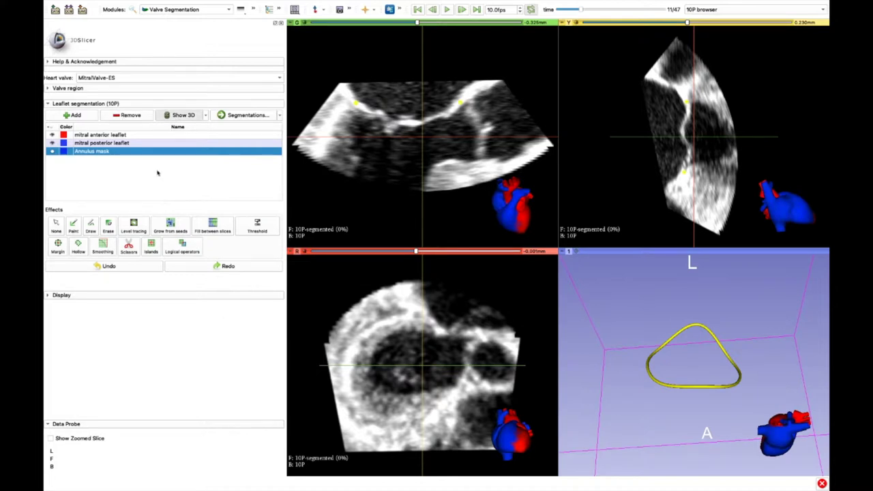
# Paint the mitral anterior leaflet in the green slice with a sphere brush of 2.5 mm fixed diameter
pyautogui.click(74, 226)
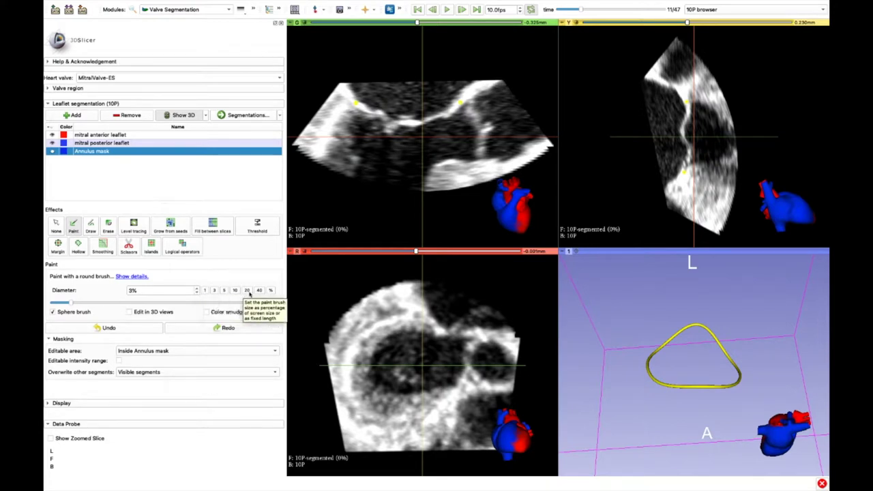
pyautogui.click(270, 290)
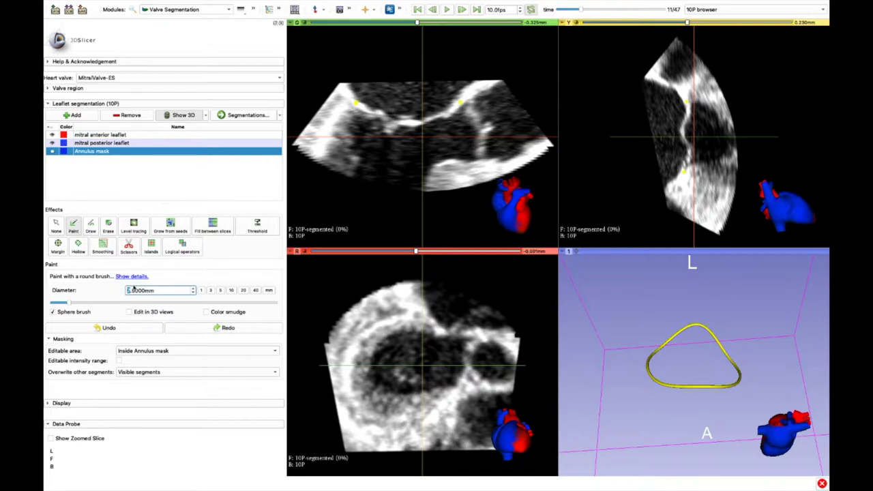
pyautogui.click(131, 135)
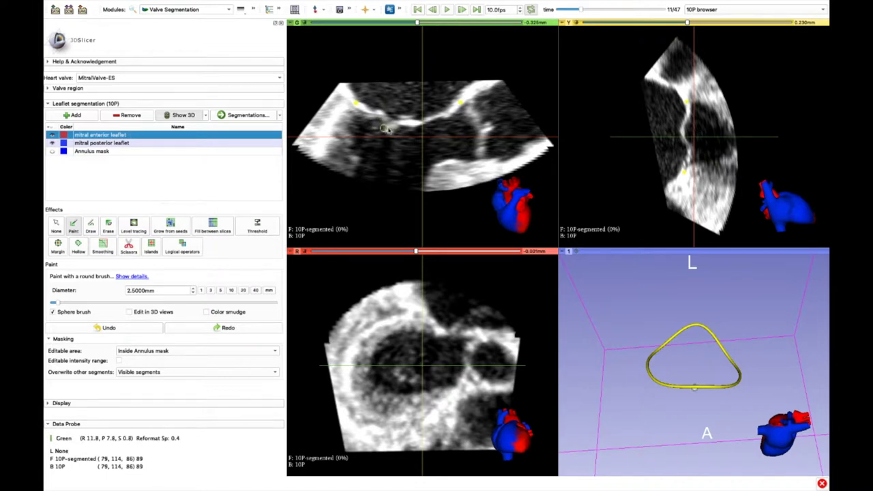
pyautogui.moveTo(390, 128); pyautogui.dragTo(462, 103)
pyautogui.moveTo(665, 426); pyautogui.dragTo(622, 397)
# Paint the mitral posterior leaflet in the same green slice, from the annulus to the anterior leaflet
pyautogui.click(178, 144)
pyautogui.moveTo(357, 104); pyautogui.dragTo(413, 122)
pyautogui.moveTo(621, 361)
pyautogui.mouseDown()
pyautogui.moveTo(567, 386)
pyautogui.moveTo(576, 415)
pyautogui.moveTo(567, 387)
pyautogui.mouseUp()
# Set a threshold range of 114.24 to 255.00 and use it as the intensity mask for painting
pyautogui.click(258, 226)
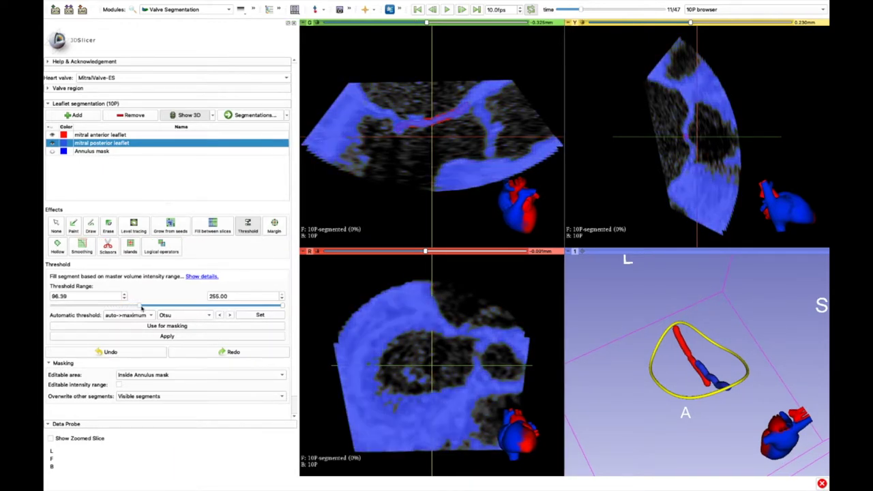
pyautogui.moveTo(145, 308); pyautogui.dragTo(147, 308)
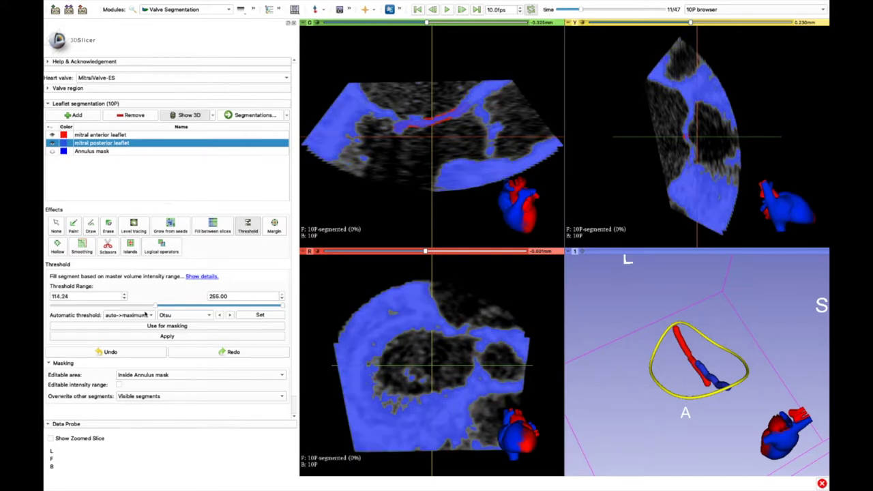
pyautogui.click(148, 327)
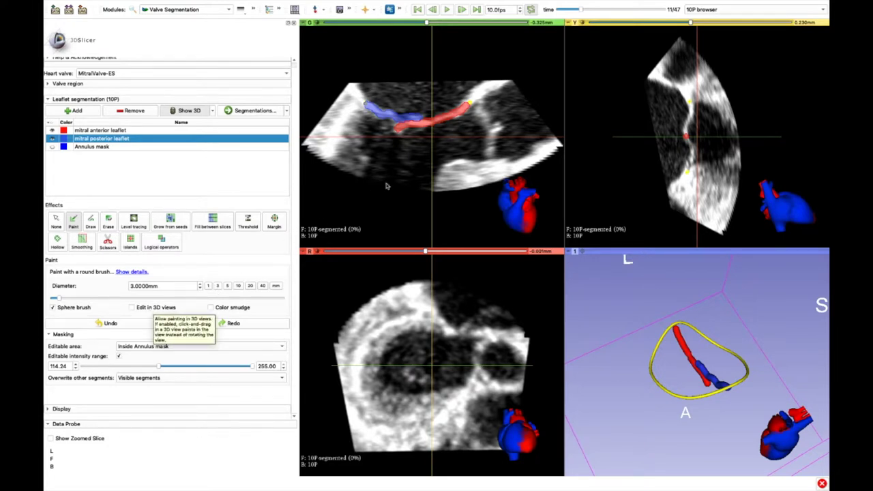
# Paint the mitral anterior leaflet with a 3 mm brush on successive green slices along one side of the valve
pyautogui.scroll(-2, 439, 123)
pyautogui.scroll(-1, 438, 123)
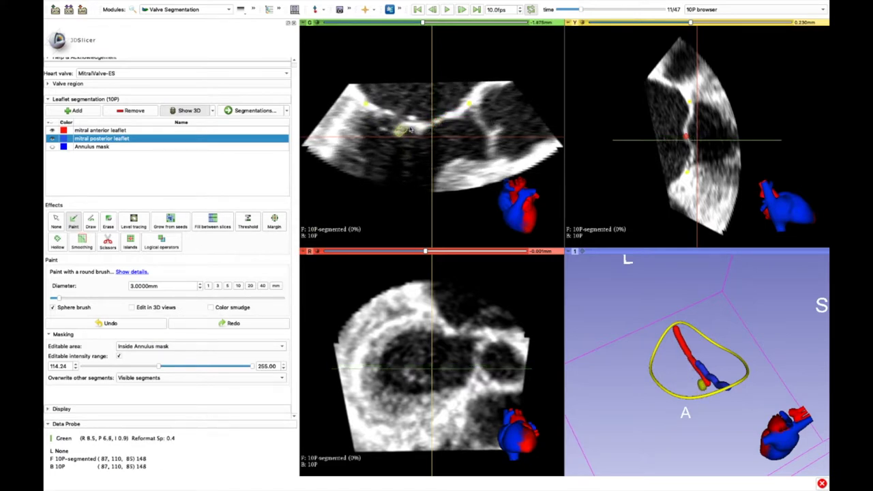
pyautogui.moveTo(444, 122); pyautogui.dragTo(462, 112)
pyautogui.moveTo(405, 129); pyautogui.dragTo(462, 113)
pyautogui.scroll(-4, 451, 120)
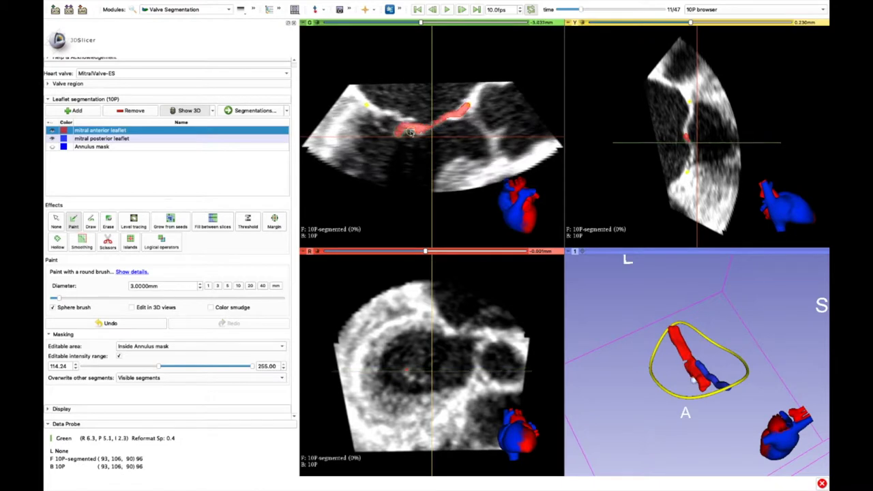
pyautogui.scroll(-2, 437, 127)
pyautogui.moveTo(404, 135)
pyautogui.mouseDown()
pyautogui.moveTo(464, 115)
pyautogui.moveTo(444, 127)
pyautogui.mouseUp()
pyautogui.scroll(-5, 454, 120)
pyautogui.scroll(-4, 436, 123)
pyautogui.scroll(-5, 430, 124)
pyautogui.scroll(-4, 437, 126)
# Paint the mitral posterior leaflet on the green slices across the valve, working back to the opposite side
pyautogui.press('Down')
pyautogui.scroll(10, 444, 126)
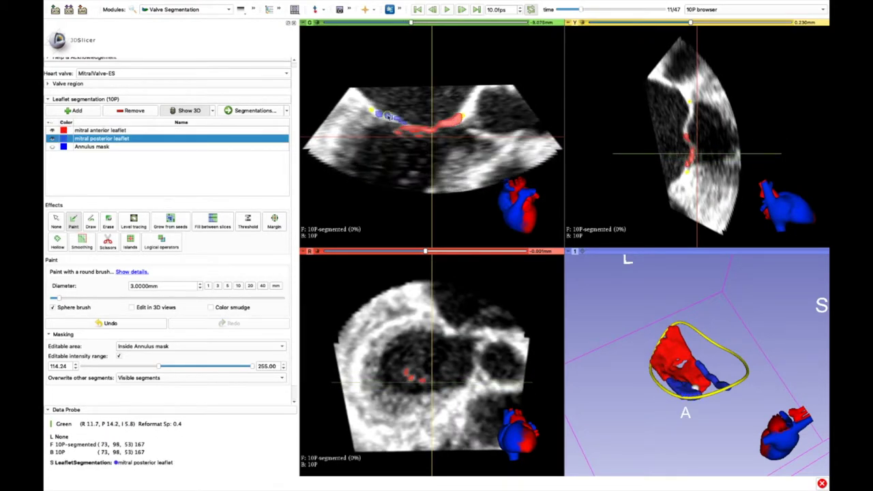
pyautogui.moveTo(399, 119)
pyautogui.mouseDown()
pyautogui.moveTo(407, 123)
pyautogui.moveTo(384, 112)
pyautogui.moveTo(399, 121)
pyautogui.mouseUp()
pyautogui.scroll(5, 398, 119)
pyautogui.scroll(5, 399, 116)
pyautogui.scroll(5, 392, 113)
pyautogui.scroll(6, 383, 109)
pyautogui.scroll(8, 385, 113)
pyautogui.scroll(8, 382, 112)
pyautogui.scroll(10, 398, 120)
# Paint the mitral anterior leaflet on the green slices of the remaining side, and undo the last brush stroke
pyautogui.click(100, 130)
pyautogui.scroll(-6, 437, 128)
pyautogui.moveTo(454, 125)
pyautogui.mouseDown()
pyautogui.moveTo(416, 128)
pyautogui.moveTo(459, 119)
pyautogui.moveTo(409, 130)
pyautogui.moveTo(467, 109)
pyautogui.mouseUp()
pyautogui.scroll(-4, 418, 129)
pyautogui.scroll(-4, 418, 129)
pyautogui.scroll(-5, 451, 120)
pyautogui.scroll(-5, 409, 130)
pyautogui.scroll(-7, 468, 108)
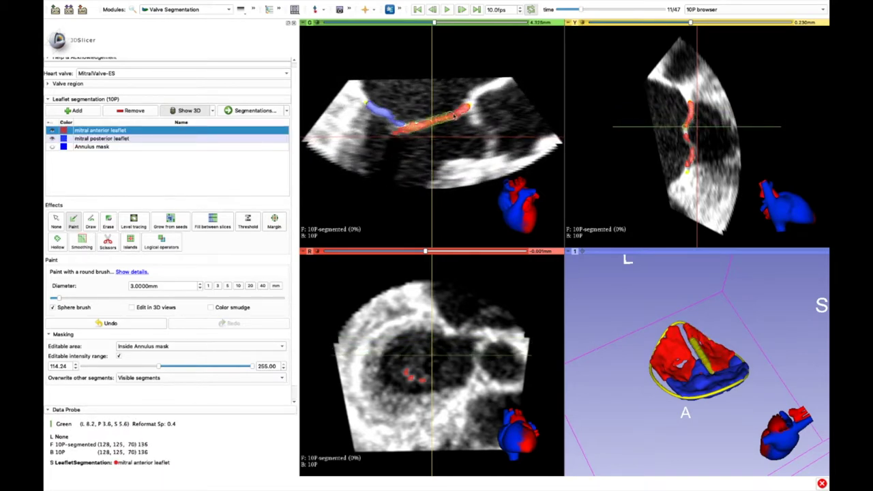
pyautogui.moveTo(614, 321); pyautogui.dragTo(676, 300)
pyautogui.press('z')
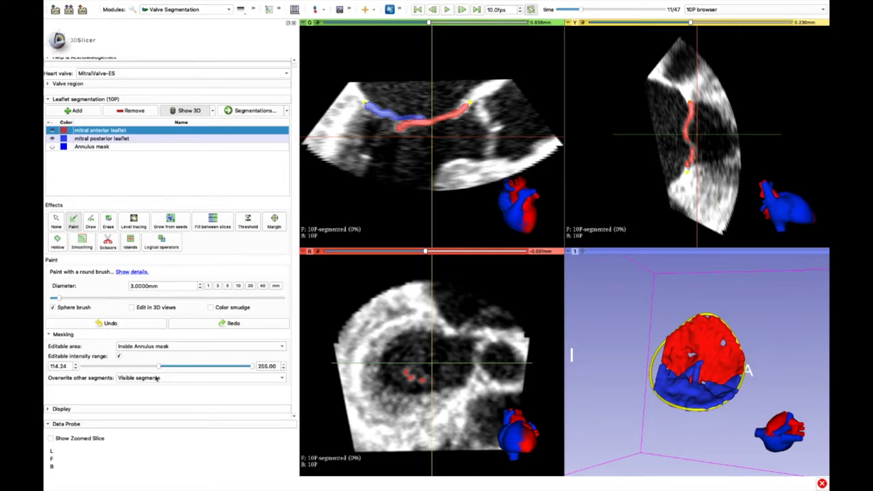
# Reset the intensity mask range to 0.00–255.00 and touch up the mitral anterior leaflet with a 2 mm brush on the green slices
pyautogui.moveTo(160, 368); pyautogui.dragTo(44, 367)
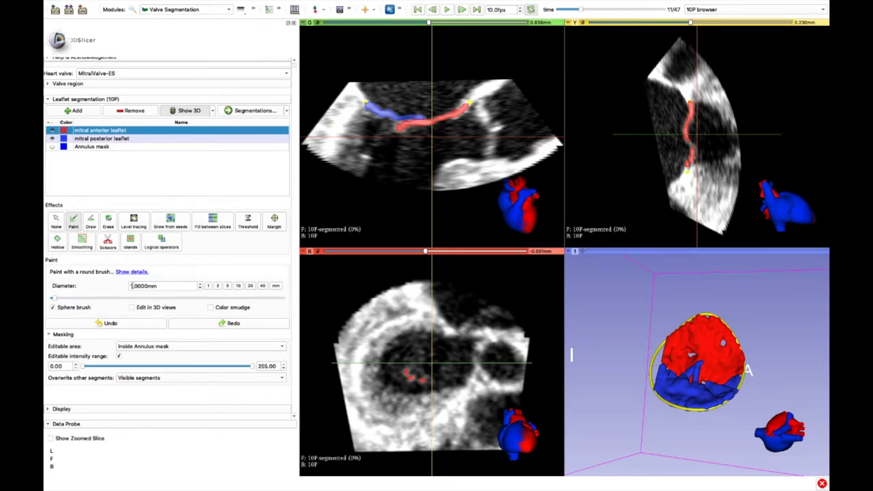
pyautogui.scroll(-7, 461, 110)
pyautogui.click(449, 118)
pyautogui.scroll(-3, 433, 126)
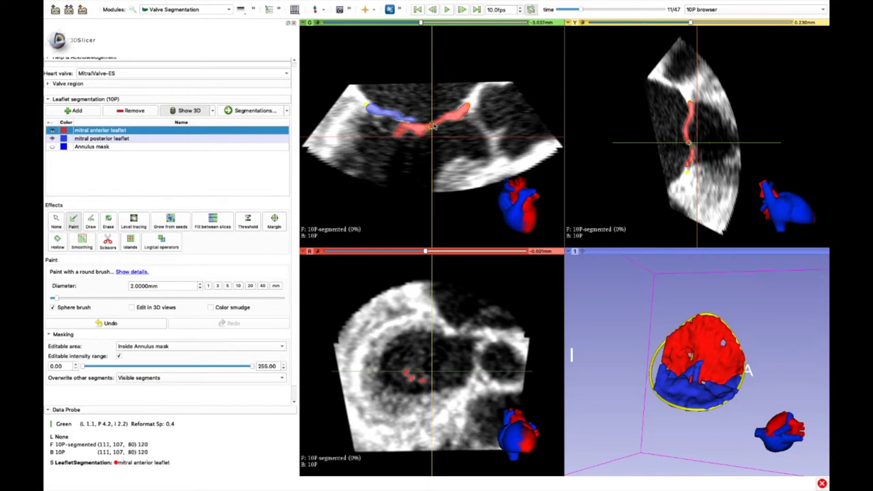
pyautogui.scroll(-2, 430, 130)
pyautogui.scroll(-1, 417, 135)
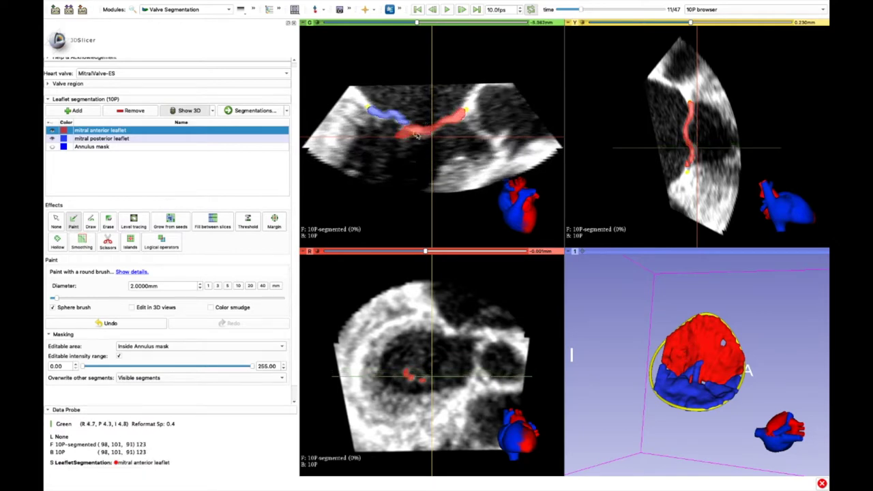
pyautogui.scroll(-2, 418, 135)
pyautogui.scroll(-2, 403, 134)
pyautogui.scroll(-14, 403, 133)
# Touch up the mitral posterior leaflet with the 2 mm brush across the green slices, closing the gaps at the leaflet edges
pyautogui.press('w')
pyautogui.scroll(12, 395, 120)
pyautogui.scroll(10, 377, 118)
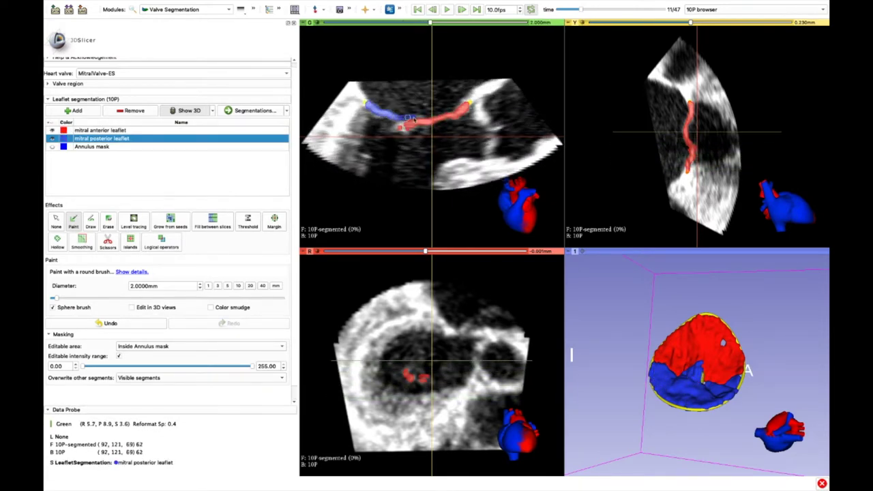
pyautogui.hotkey('shift', 'Up')
pyautogui.scroll(5, 403, 126)
pyautogui.scroll(8, 403, 133)
pyautogui.hotkey('shift', 'Down')
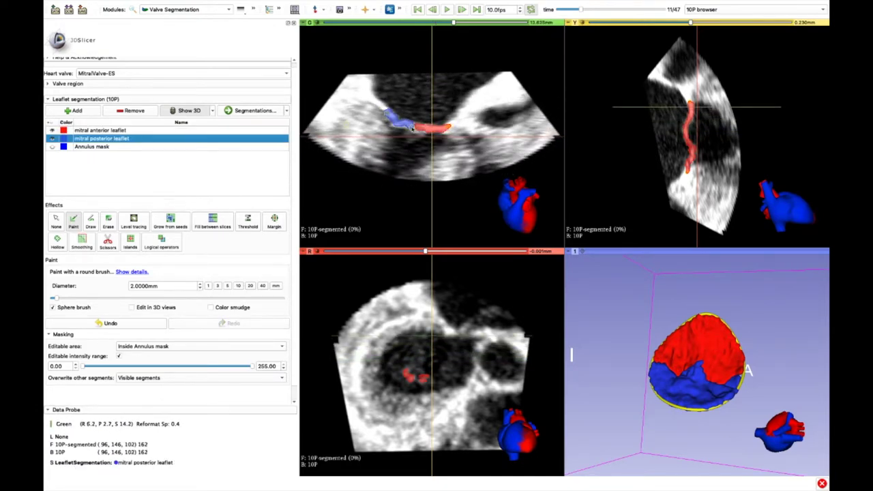
pyautogui.scroll(3, 412, 126)
# Switch to the 3D only layout and examine the leaflet surfaces for remaining holes
pyautogui.click(294, 9)
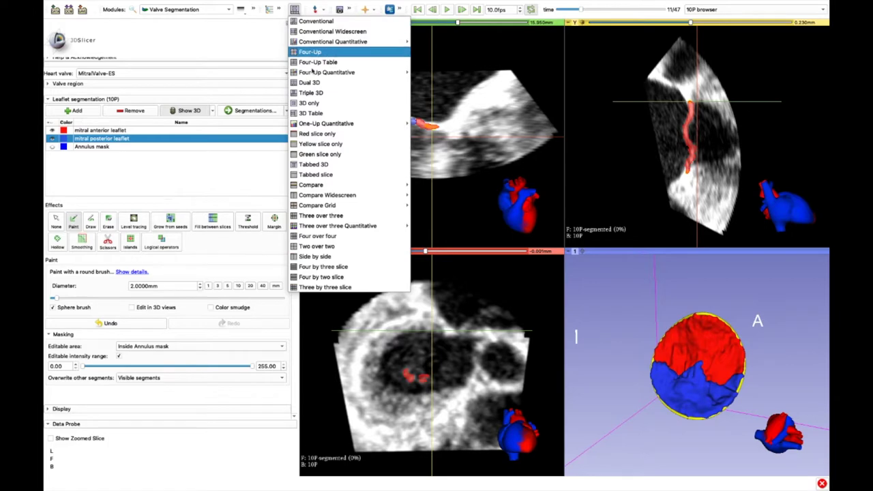
pyautogui.click(309, 103)
pyautogui.moveTo(578, 338)
pyautogui.mouseDown()
pyautogui.moveTo(524, 331)
pyautogui.moveTo(345, 471)
pyautogui.mouseUp()
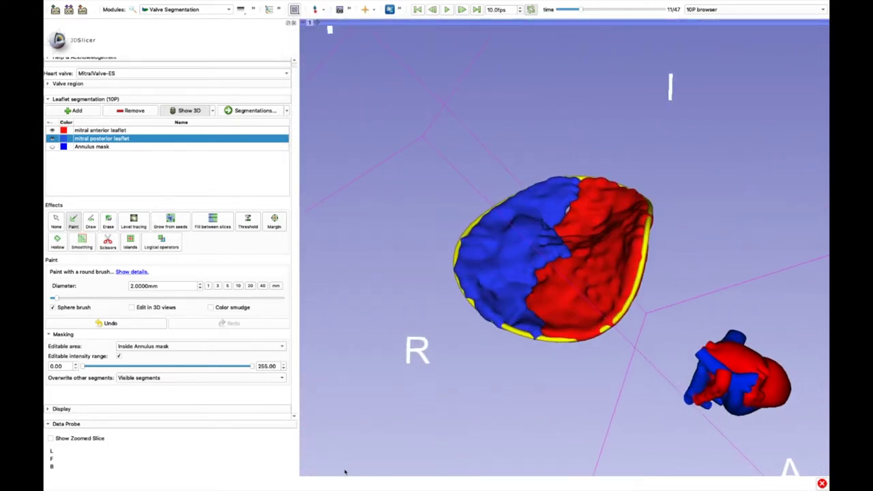
pyautogui.moveTo(546, 146)
pyautogui.mouseDown()
pyautogui.moveTo(550, 236)
pyautogui.moveTo(512, 252)
pyautogui.moveTo(420, 248)
pyautogui.moveTo(328, 354)
pyautogui.moveTo(524, 430)
pyautogui.moveTo(575, 390)
pyautogui.moveTo(566, 363)
pyautogui.mouseUp()
pyautogui.scroll(6, 619, 211)
pyautogui.moveTo(638, 232); pyautogui.dragTo(545, 266, button='middle')
pyautogui.scroll(4, 574, 255)
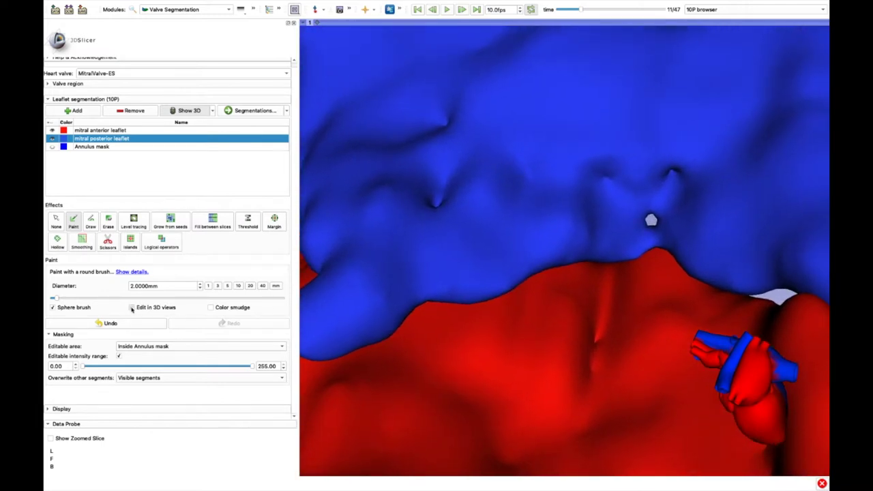
# Enable painting in 3D views and fill the small holes and dents in the posterior leaflet with the 2 mm sphere brush
pyautogui.click(649, 213)
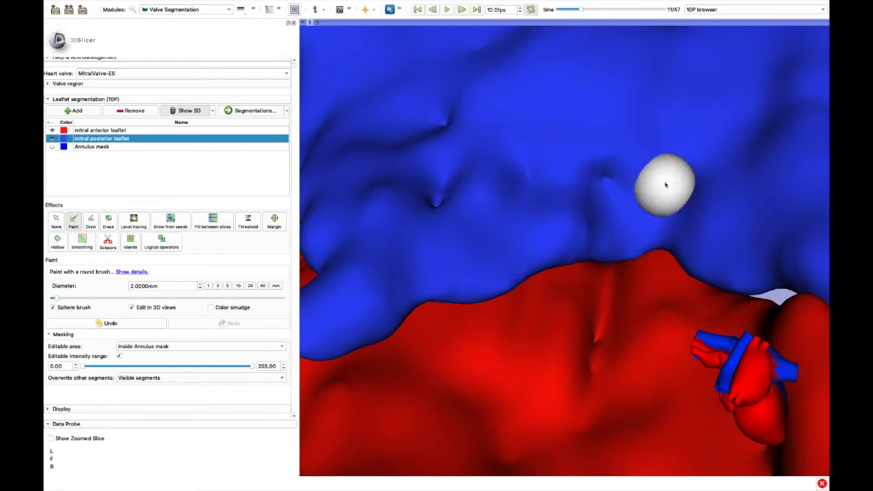
pyautogui.click(660, 182)
pyautogui.click(610, 185)
pyautogui.click(439, 192)
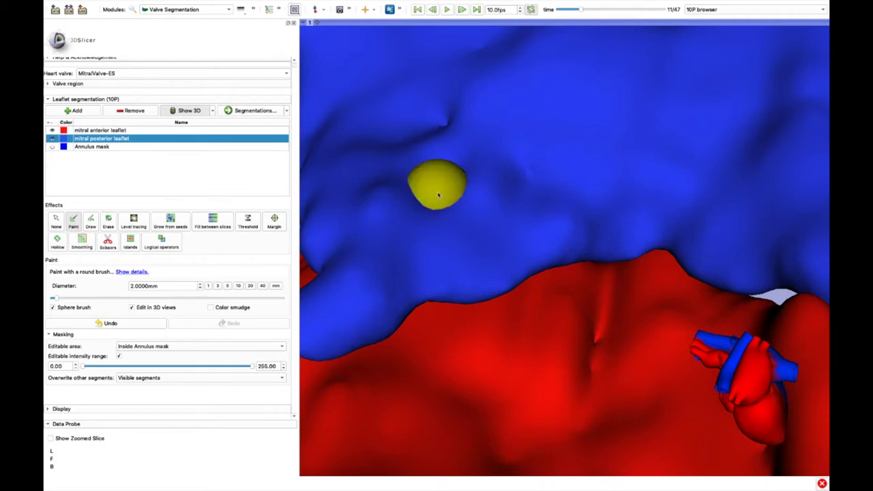
pyautogui.click(403, 141)
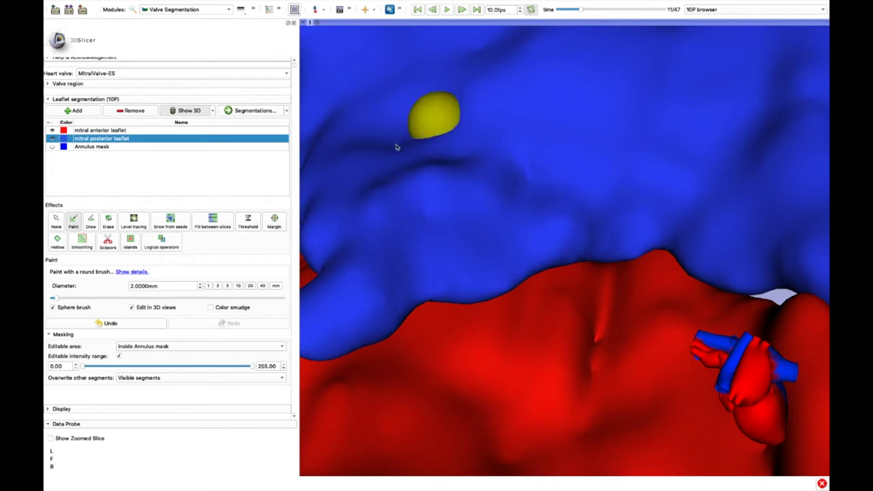
# Smooth the leaflet segments together using Joint smoothing with a smoothing factor of 0.35
pyautogui.scroll(-3, 432, 201)
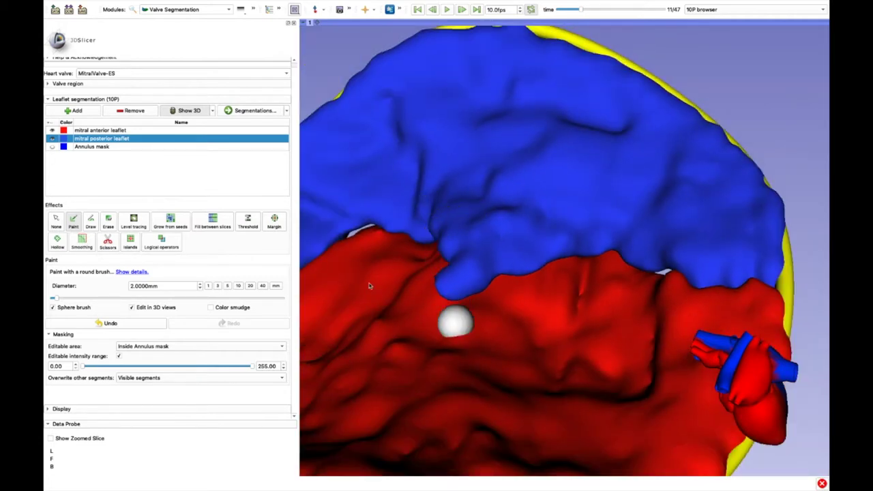
pyautogui.scroll(-3, 400, 300)
pyautogui.moveTo(453, 387); pyautogui.dragTo(92, 468)
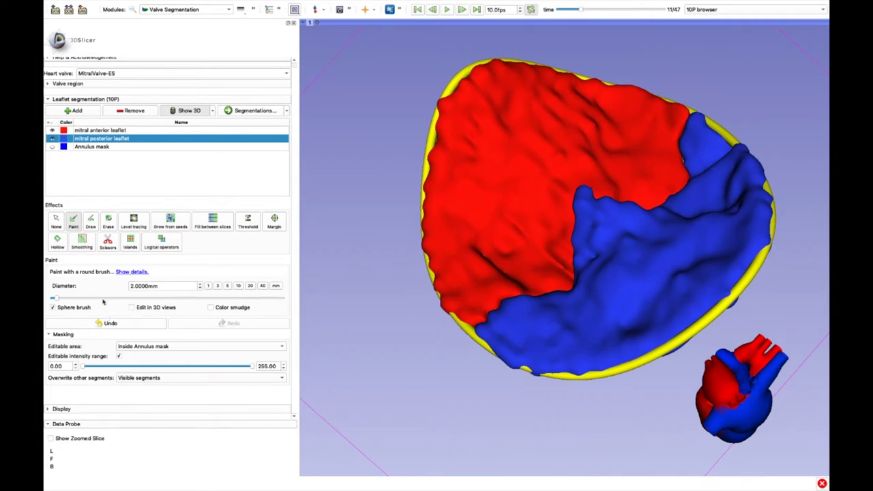
pyautogui.click(83, 243)
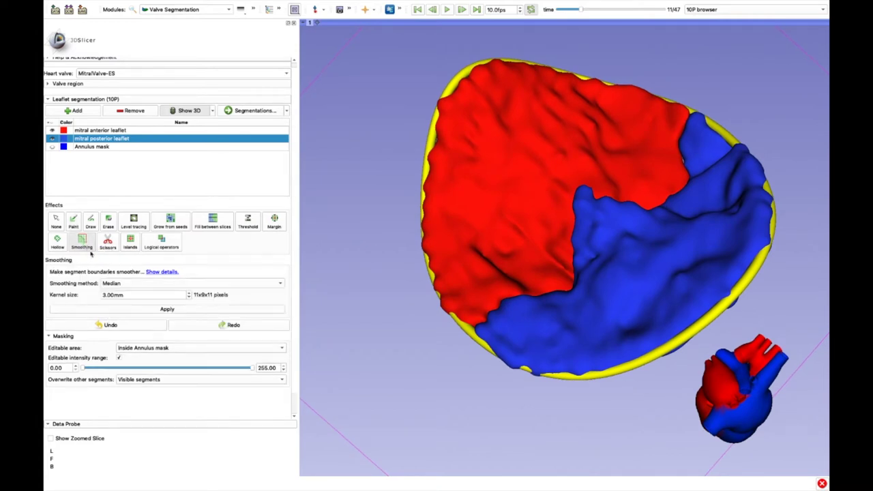
pyautogui.click(146, 285)
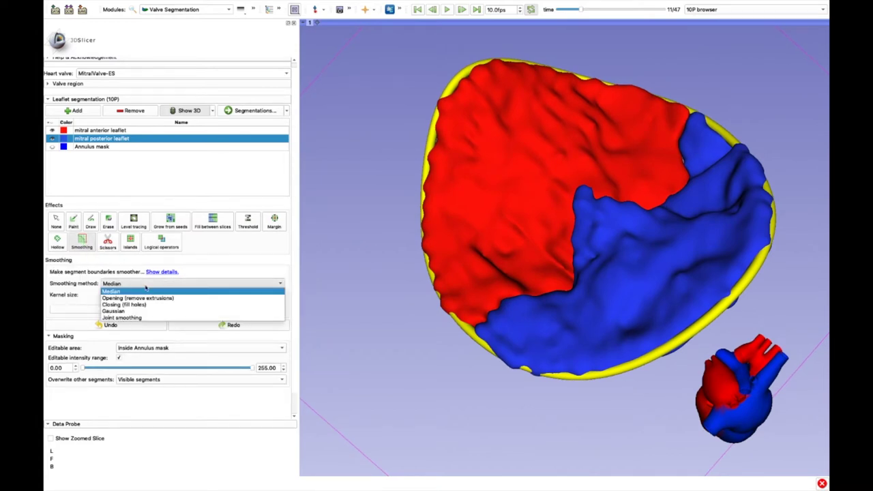
pyautogui.click(140, 318)
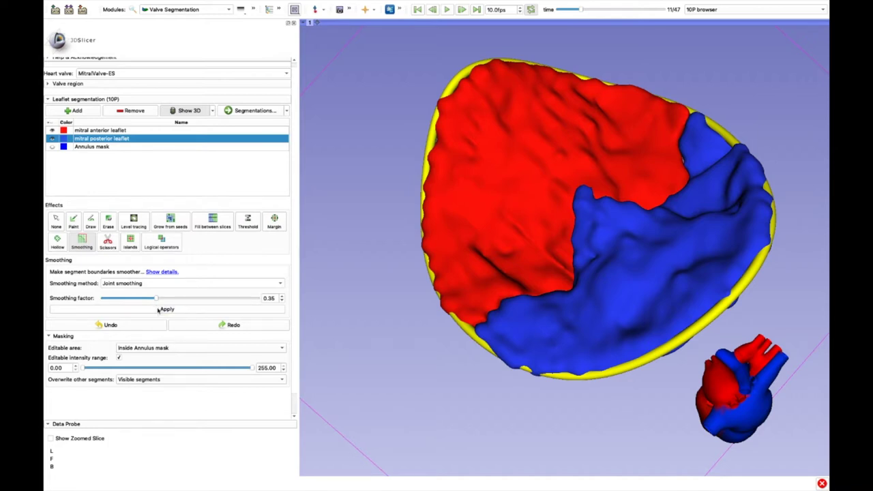
pyautogui.click(162, 309)
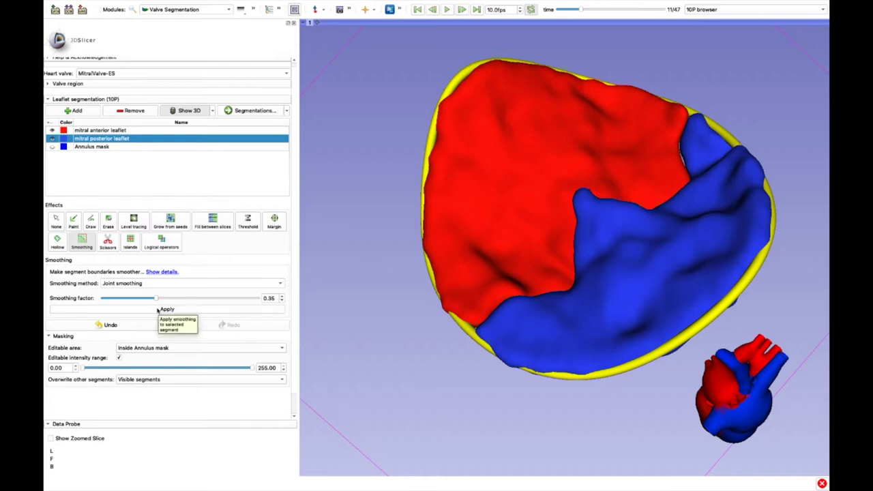
# Switch to the Valve Quantification module and create a new measurement
pyautogui.click(230, 10)
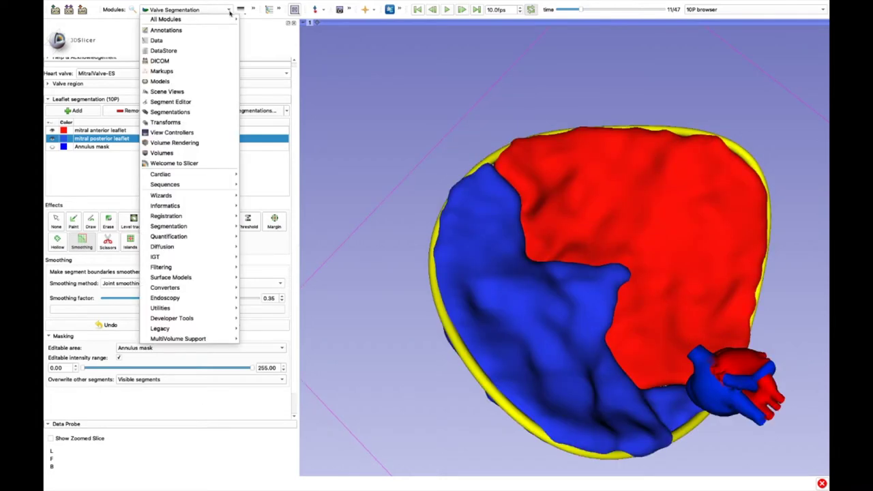
pyautogui.moveTo(213, 175)
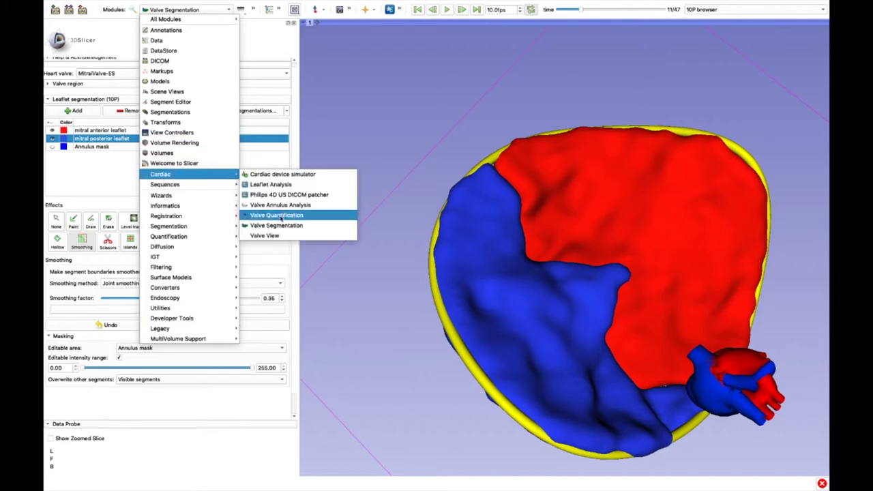
pyautogui.click(278, 216)
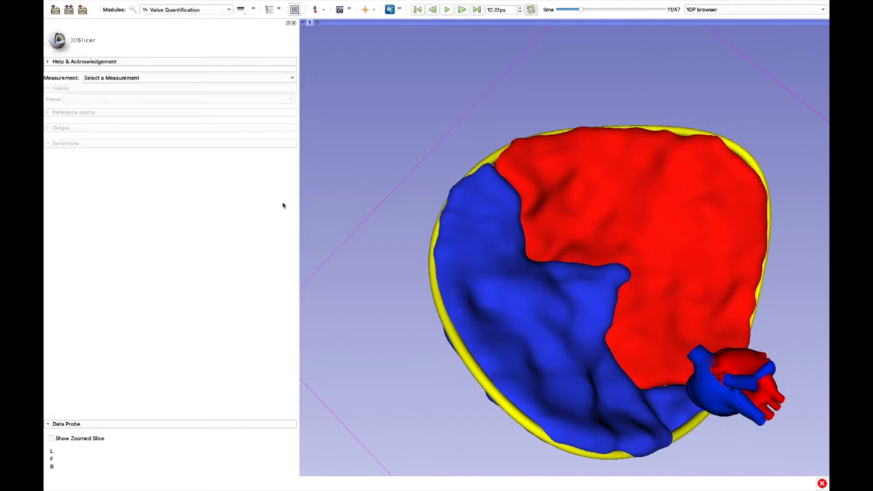
pyautogui.click(238, 78)
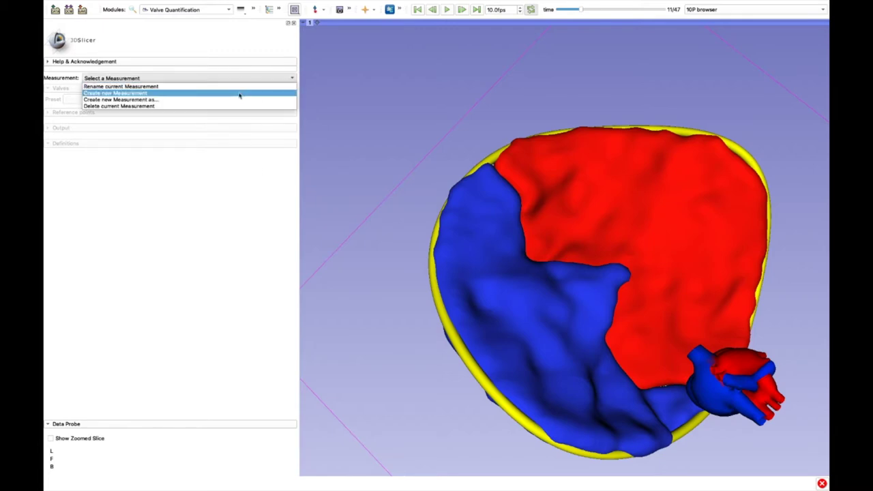
pyautogui.click(240, 93)
# Apply the Mitral valve preset to the measurement and assign MitralValve-ES as its mitral valve
pyautogui.click(176, 104)
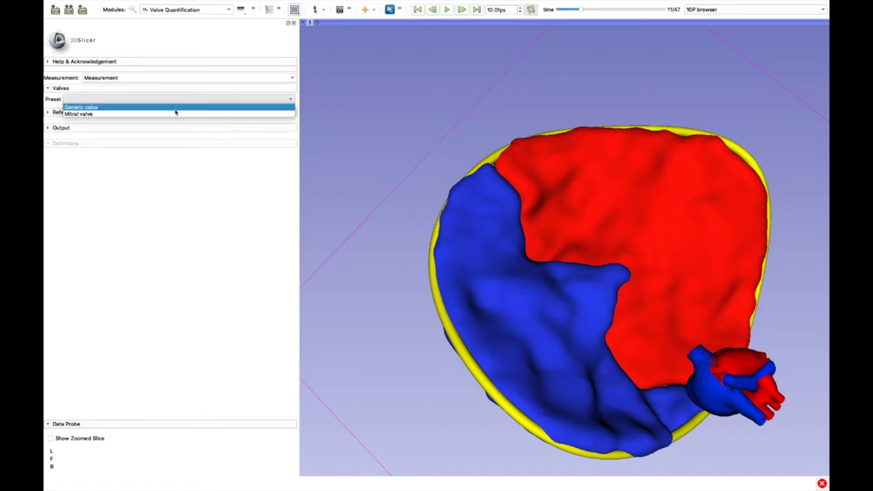
pyautogui.click(175, 112)
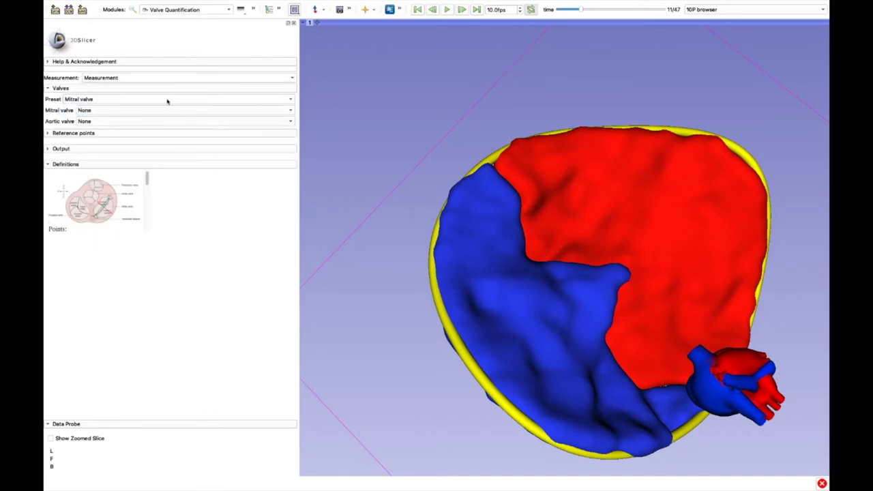
pyautogui.click(166, 110)
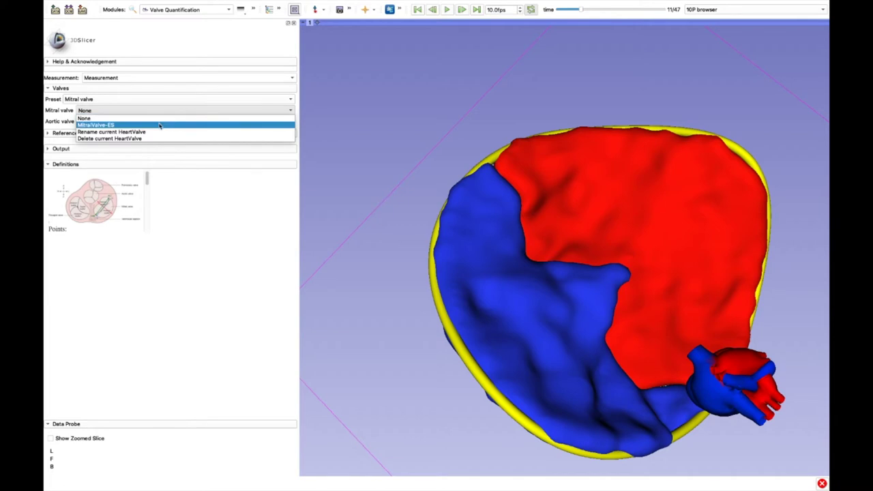
pyautogui.click(159, 125)
# Enable the A and P reference points on the mitral annulus contour
pyautogui.click(74, 133)
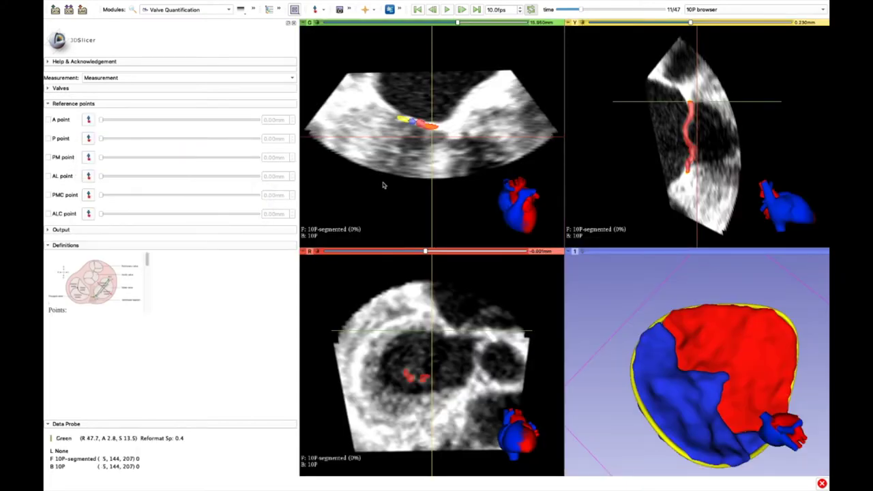
pyautogui.click(48, 120)
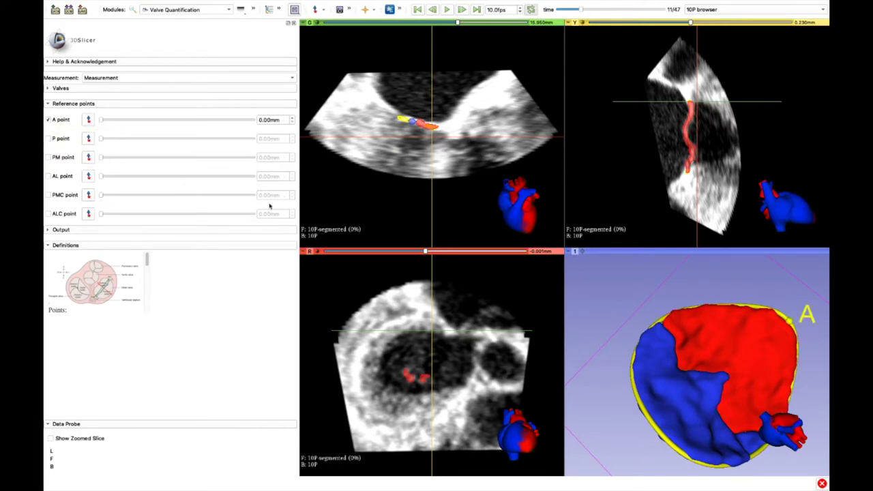
pyautogui.moveTo(657, 457)
pyautogui.mouseDown()
pyautogui.moveTo(666, 477)
pyautogui.moveTo(666, 425)
pyautogui.moveTo(660, 461)
pyautogui.mouseUp()
pyautogui.click(49, 139)
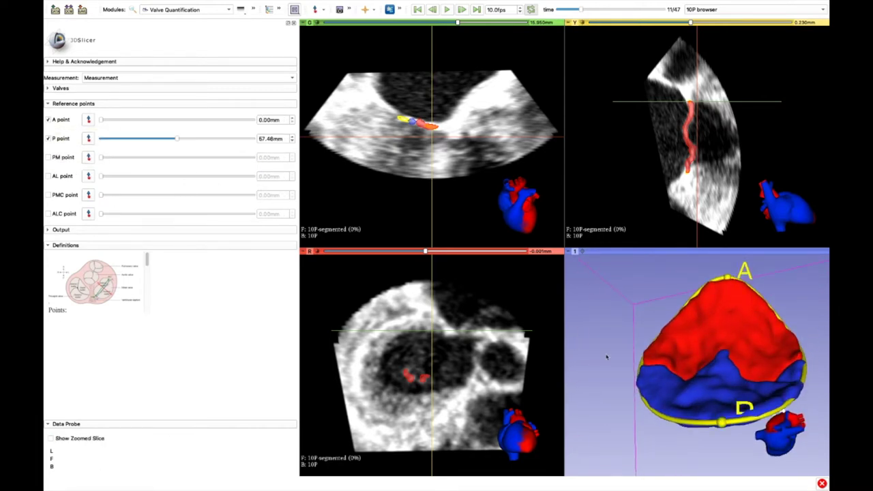
# Check the P point against the slice views and adjust its position along the annulus to 56.96 mm
pyautogui.moveTo(607, 357); pyautogui.dragTo(616, 366)
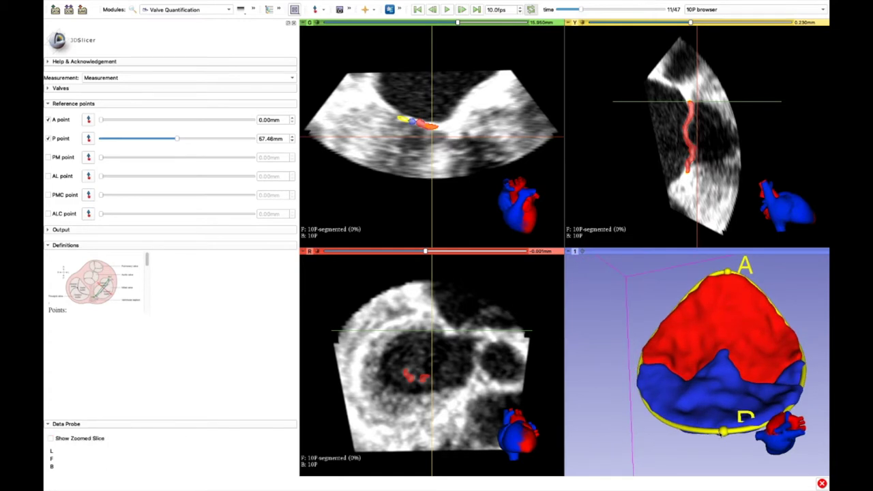
pyautogui.click(723, 433)
pyautogui.scroll(3, 466, 162)
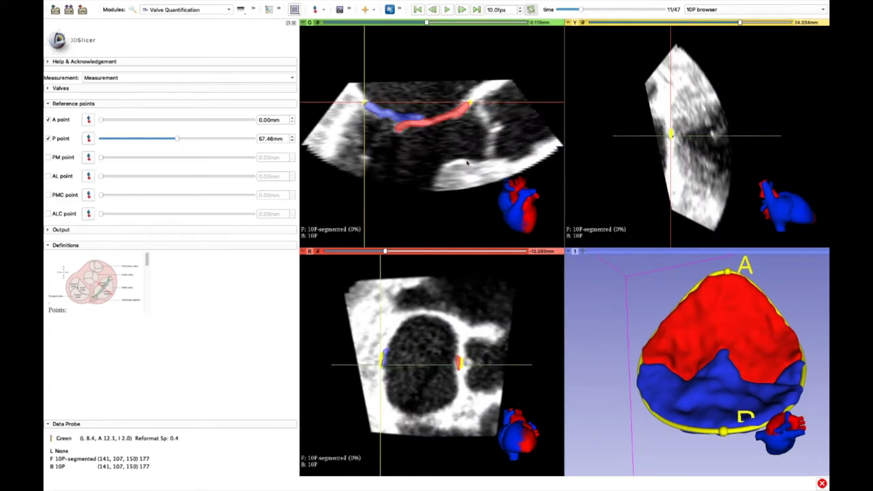
pyautogui.click(293, 137)
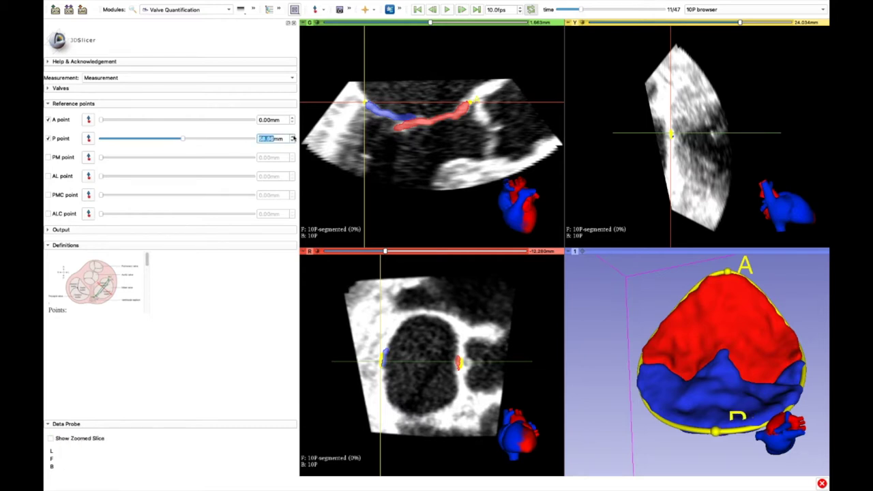
pyautogui.moveTo(191, 140); pyautogui.dragTo(171, 140)
pyautogui.moveTo(704, 408); pyautogui.dragTo(706, 436)
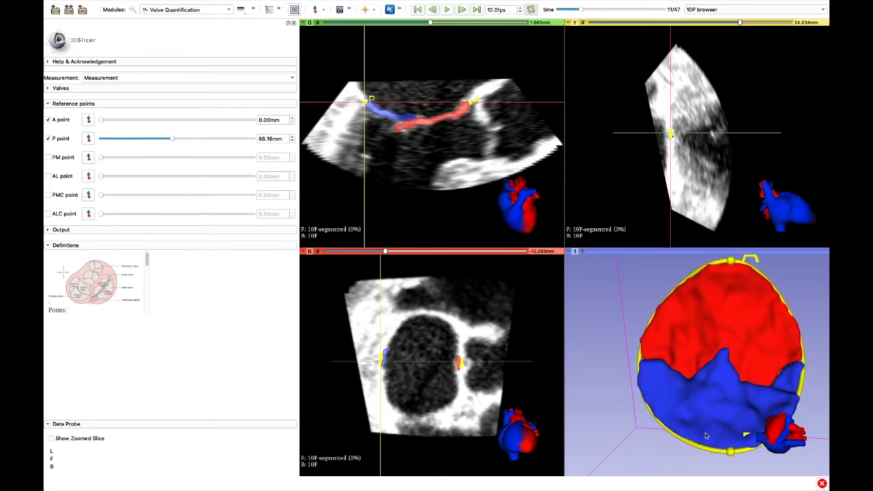
pyautogui.moveTo(173, 140); pyautogui.dragTo(178, 139)
pyautogui.moveTo(180, 139); pyautogui.dragTo(175, 139)
# Enable the PM point and place it at 32.00 mm along the annulus, and enable the AL point
pyautogui.click(49, 158)
pyautogui.moveTo(102, 159); pyautogui.dragTo(141, 159)
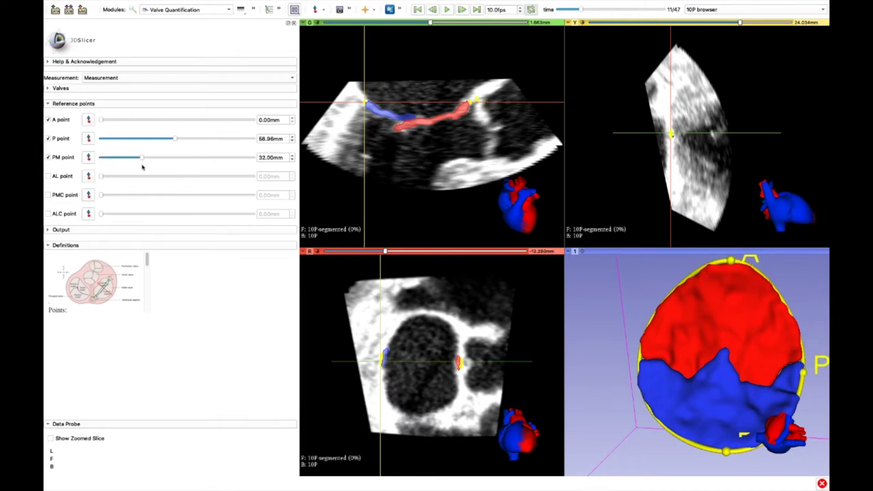
pyautogui.click(49, 176)
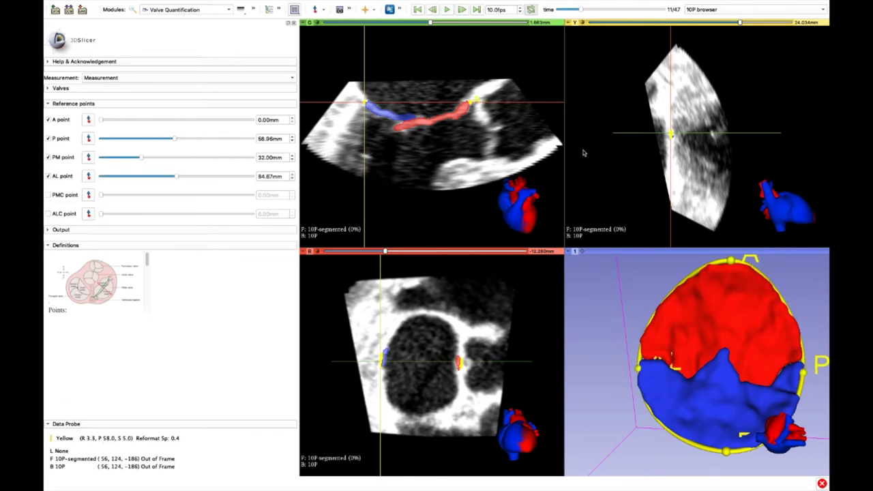
# Check the posteromedial annulus location in the slice views and set the AL point to 83.77 mm along the annulus
pyautogui.click(803, 372)
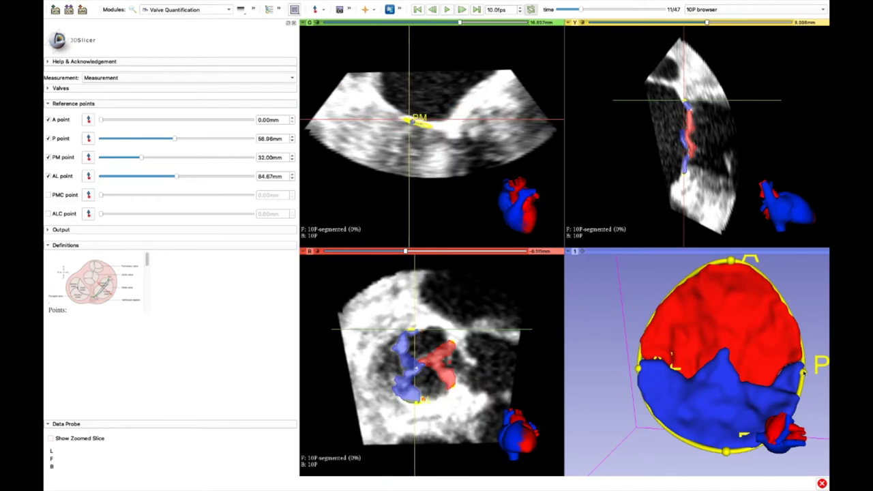
pyautogui.scroll(-3, 693, 178)
pyautogui.scroll(5, 685, 164)
pyautogui.scroll(-1, 686, 163)
pyautogui.scroll(1, 686, 164)
pyautogui.click(292, 177)
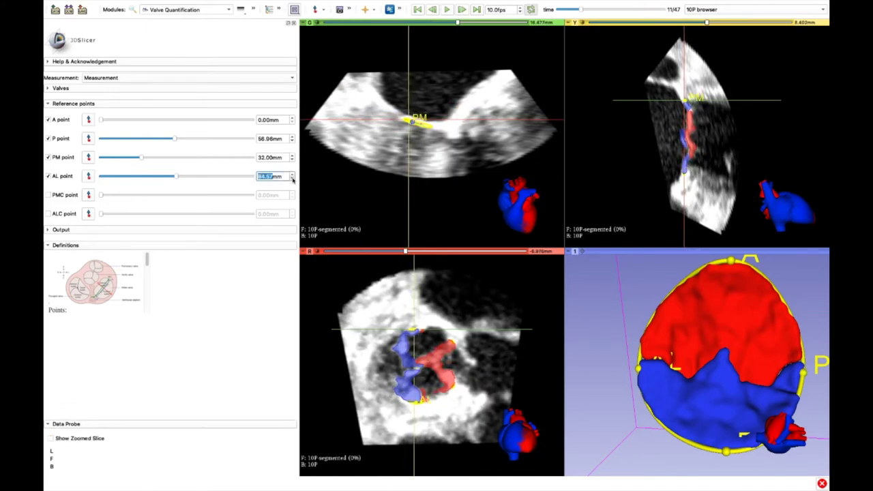
pyautogui.click(292, 179)
# Enable the PMC and ALC reference points and place them at 29.30 mm and 86.77 mm along the annulus
pyautogui.click(78, 196)
pyautogui.moveTo(100, 195)
pyautogui.mouseDown()
pyautogui.moveTo(137, 196)
pyautogui.moveTo(176, 216)
pyautogui.mouseUp()
pyautogui.click(49, 214)
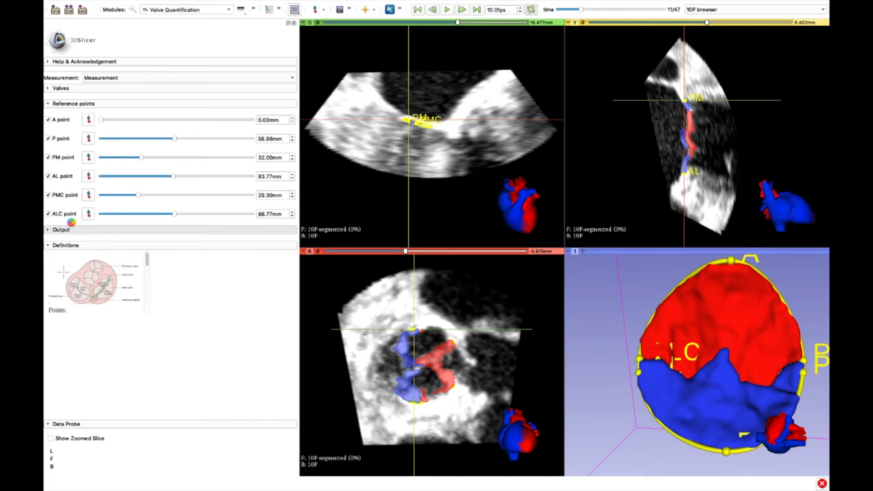
# Generate the valve quantification output, display the Quantification results table and review its full list of metrics
pyautogui.click(71, 229)
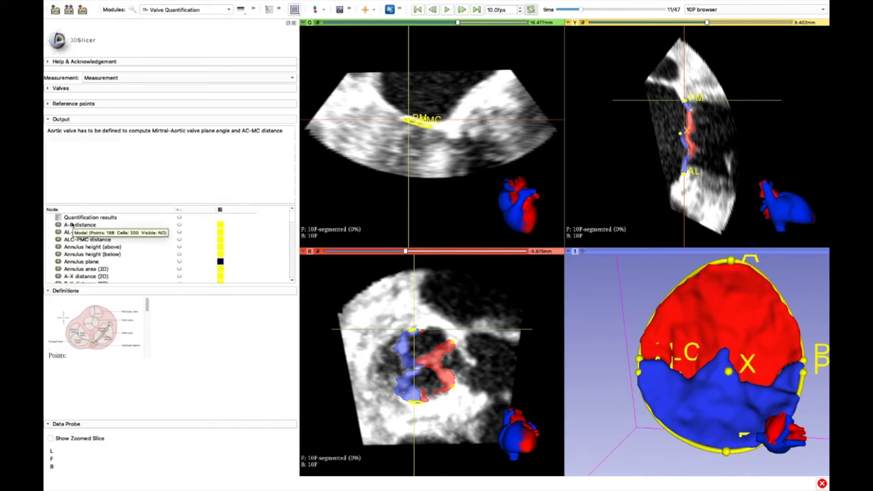
pyautogui.click(179, 219)
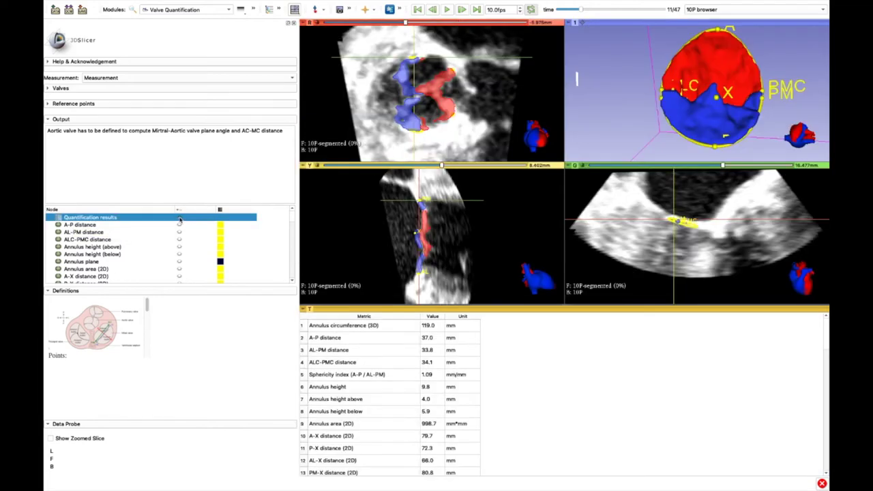
pyautogui.click(386, 352)
pyautogui.scroll(-7, 384, 358)
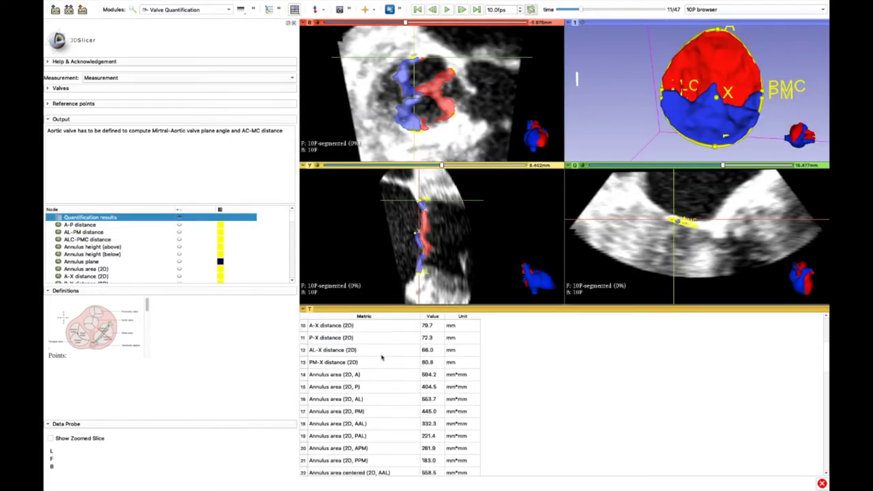
pyautogui.scroll(-8, 382, 358)
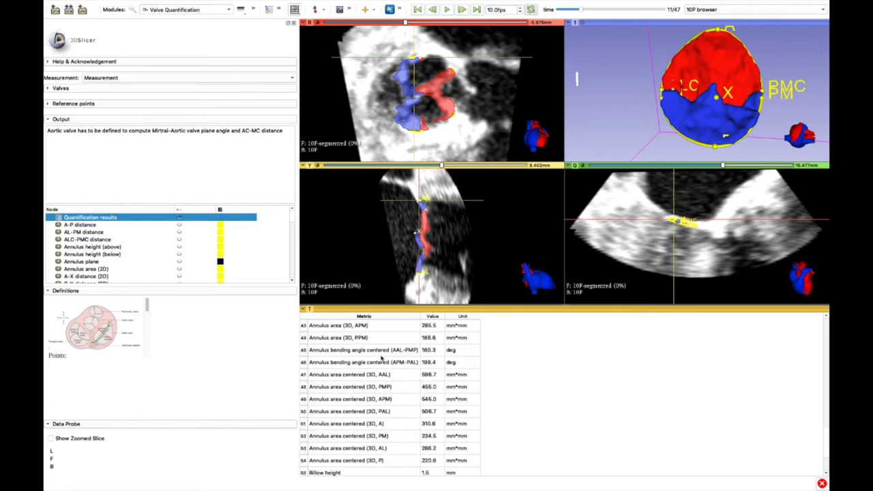
pyautogui.scroll(15, 382, 359)
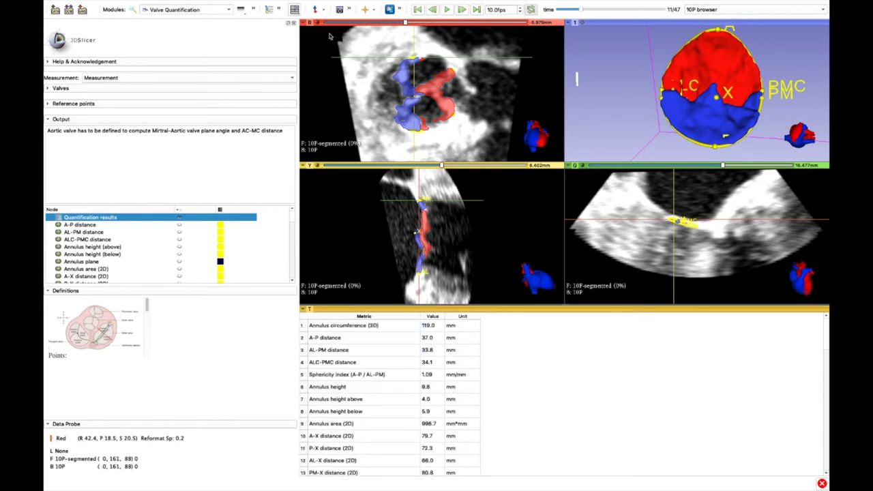
# Switch the view layout to 3D Table and show the A-P and AL-PM distance lines on the valve model
pyautogui.click(296, 10)
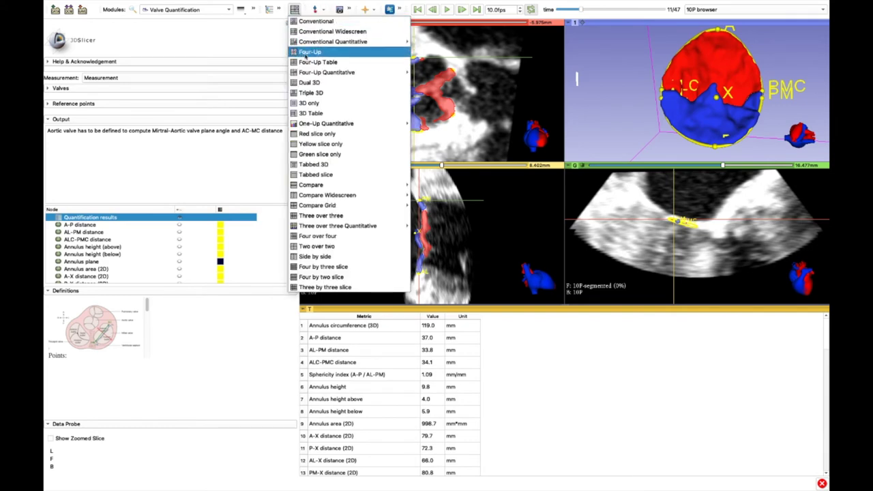
pyautogui.click(311, 113)
pyautogui.press('Down')
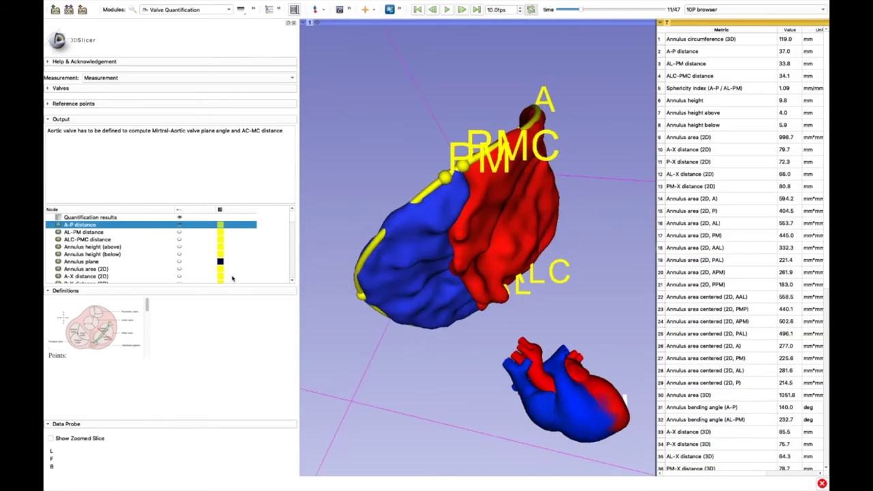
pyautogui.click(179, 232)
# Inspect the 2D annulus area, 3D annulus area and A-P annulus bending angle one after another on the 3D valve model
pyautogui.scroll(-1, 167, 242)
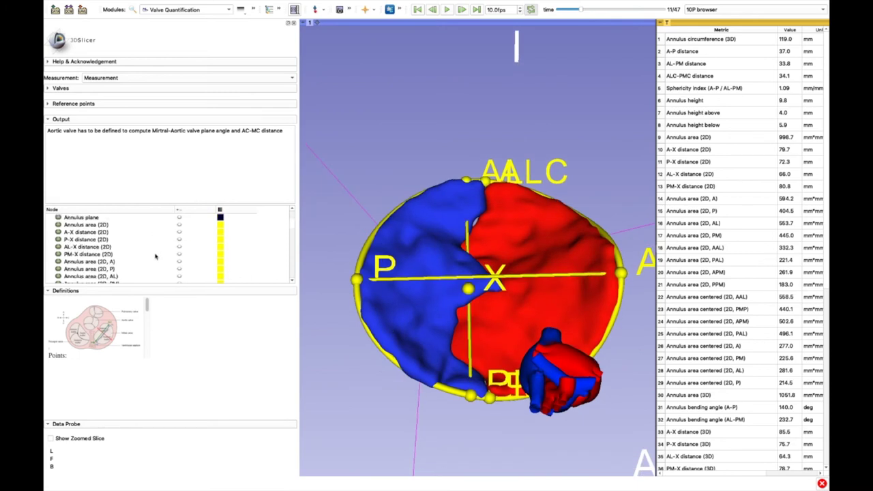
pyautogui.click(179, 247)
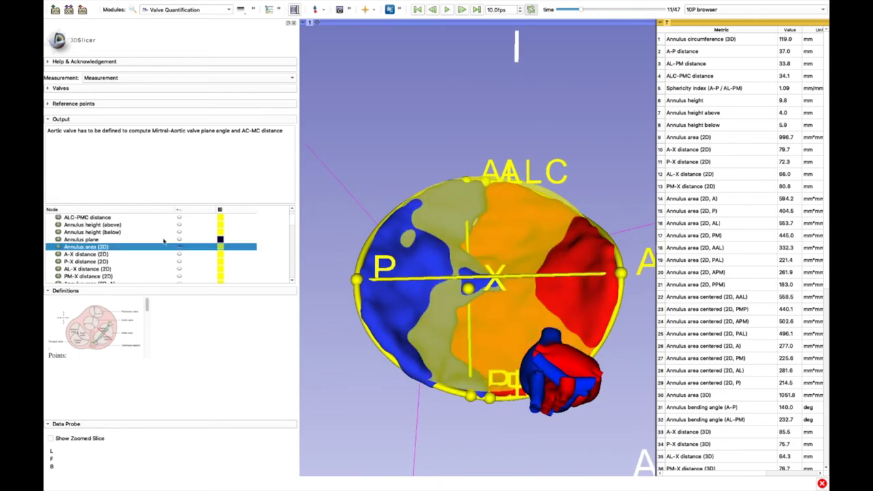
pyautogui.scroll(-7, 181, 250)
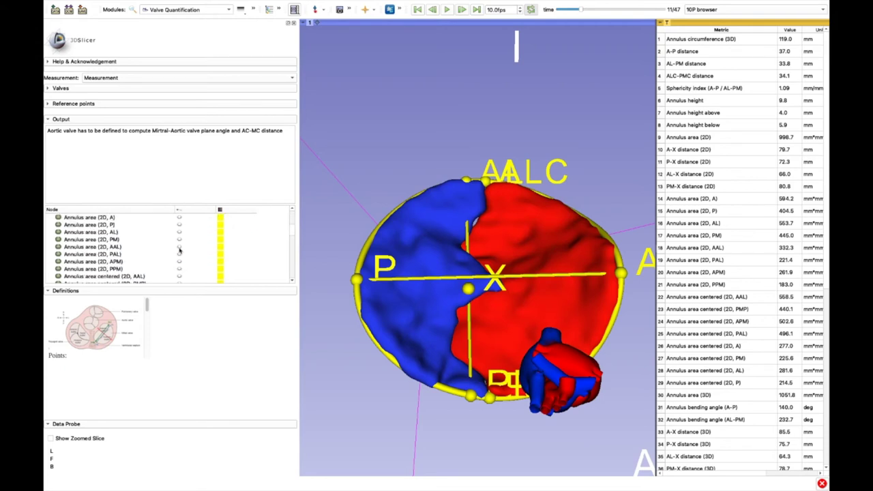
pyautogui.click(179, 247)
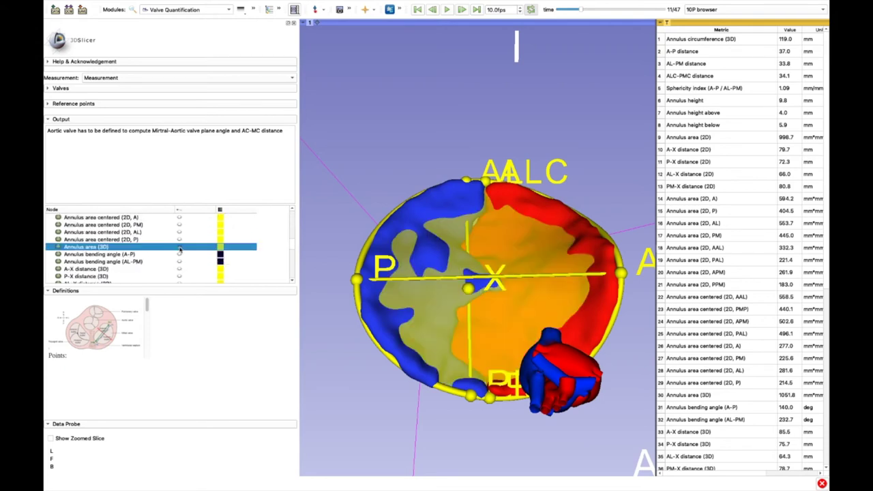
pyautogui.click(179, 249)
pyautogui.click(179, 256)
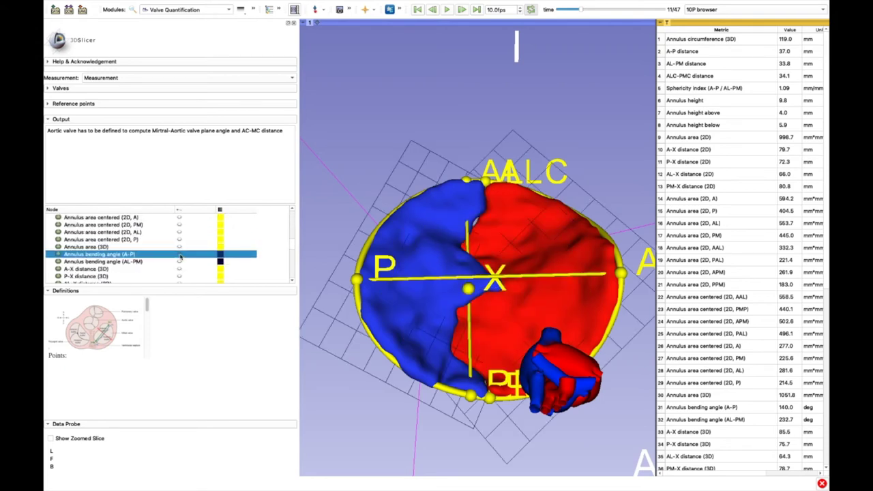
pyautogui.moveTo(483, 448); pyautogui.dragTo(471, 179)
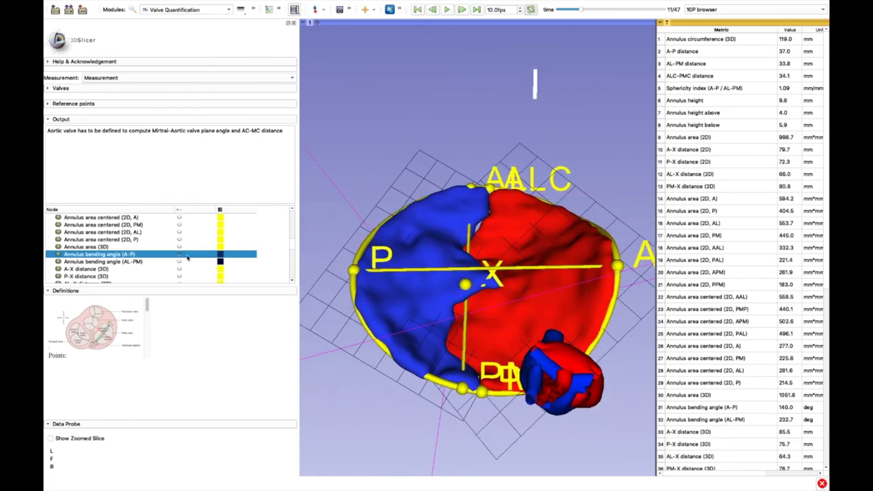
pyautogui.scroll(3, 182, 257)
pyautogui.scroll(-6, 181, 263)
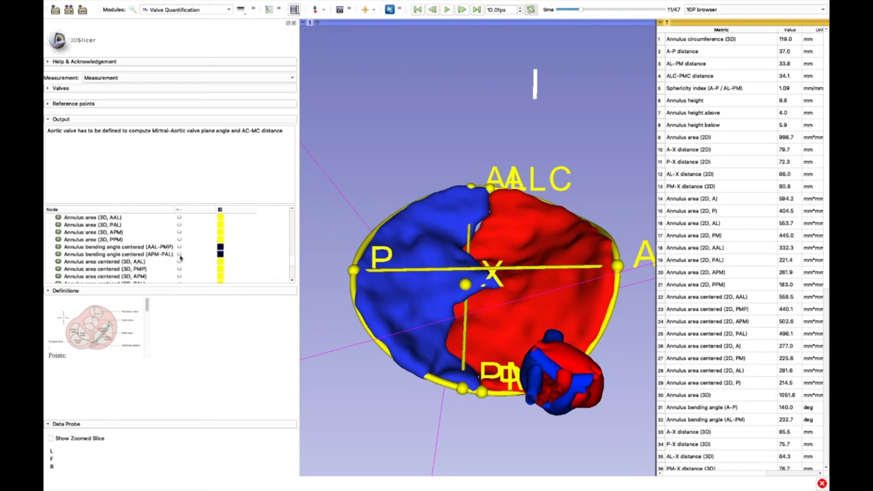
# Inspect the billow volume, tenting volume and tenting height one after another on the 3D valve model
pyautogui.click(180, 270)
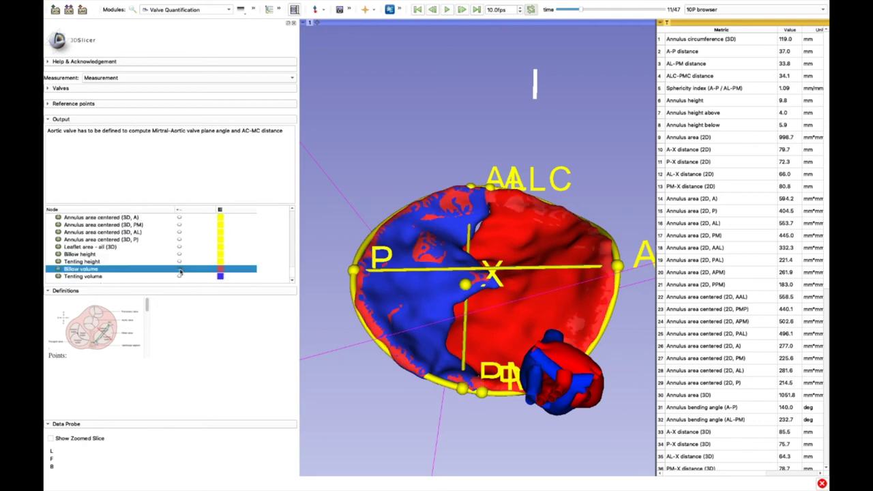
pyautogui.click(180, 277)
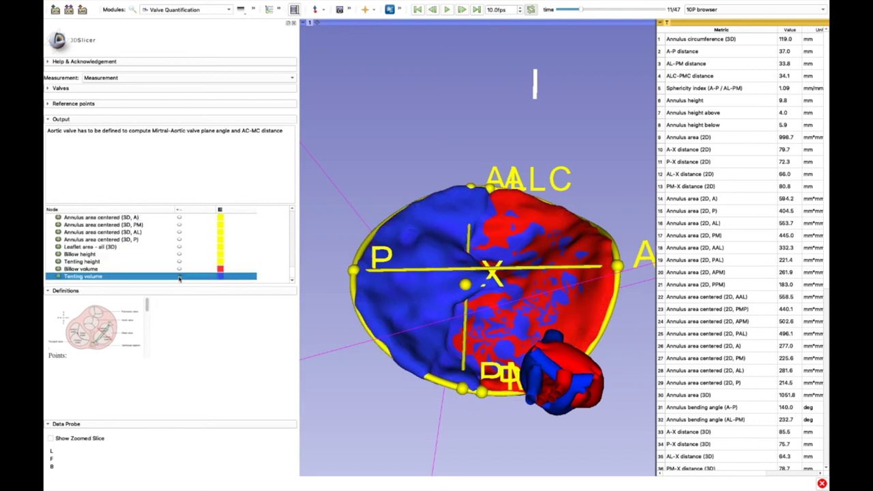
pyautogui.click(179, 277)
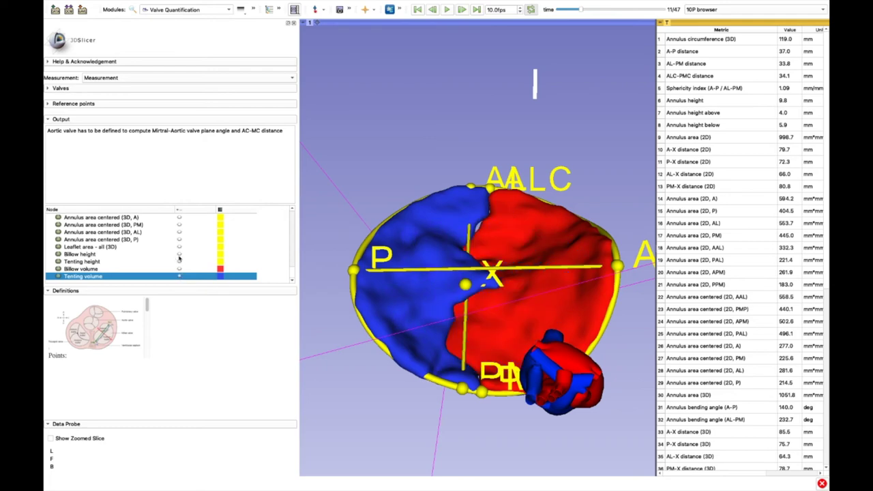
pyautogui.click(181, 262)
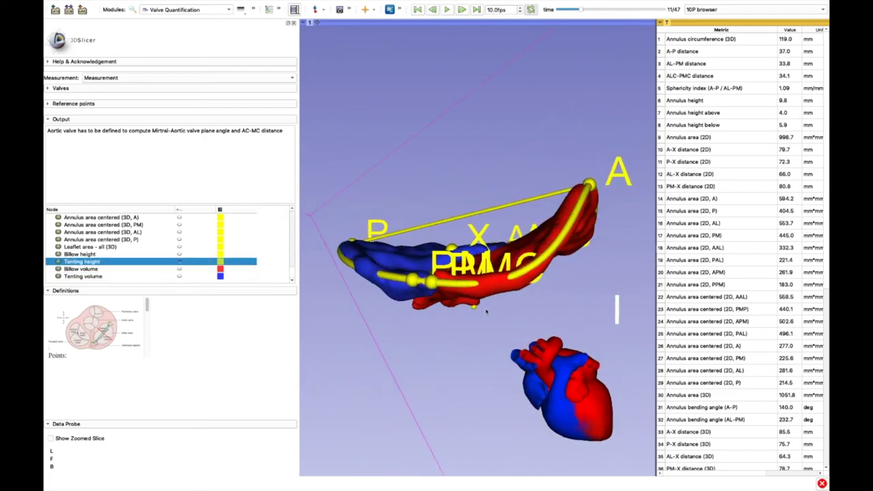
# Hide the AL-PM and A-P distance lines in the 3D view
pyautogui.scroll(10, 179, 261)
pyautogui.click(179, 232)
pyautogui.click(179, 224)
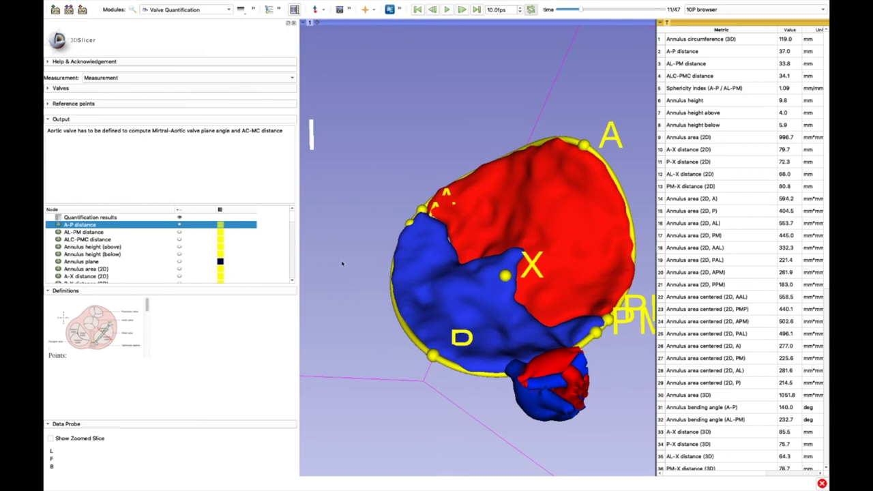
# Open the options for saving the scene, try the Medical Reality Bundle (.mrb) format and review the individual files offered for saving
pyautogui.click(82, 10)
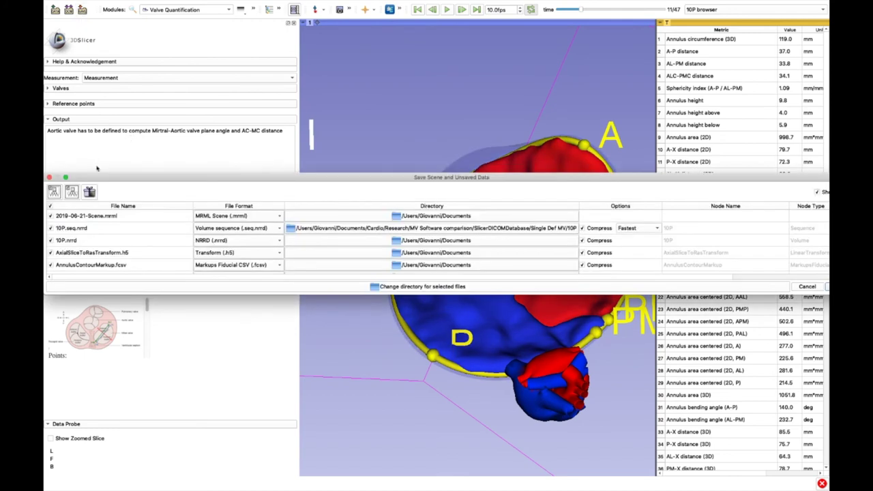
pyautogui.click(90, 192)
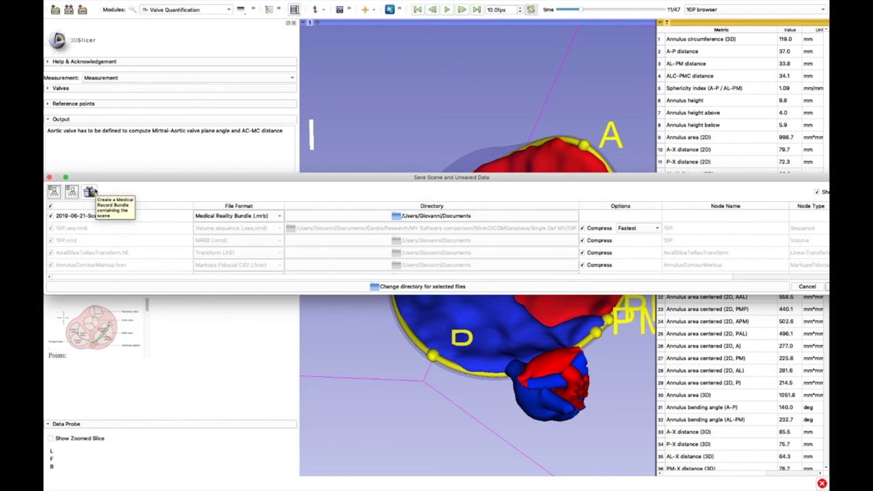
pyautogui.click(91, 192)
pyautogui.scroll(-15, 128, 239)
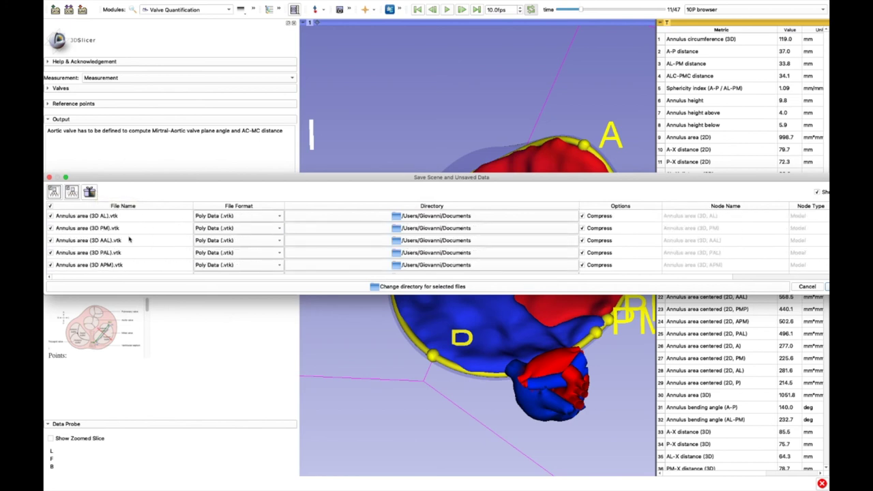
pyautogui.scroll(15, 128, 239)
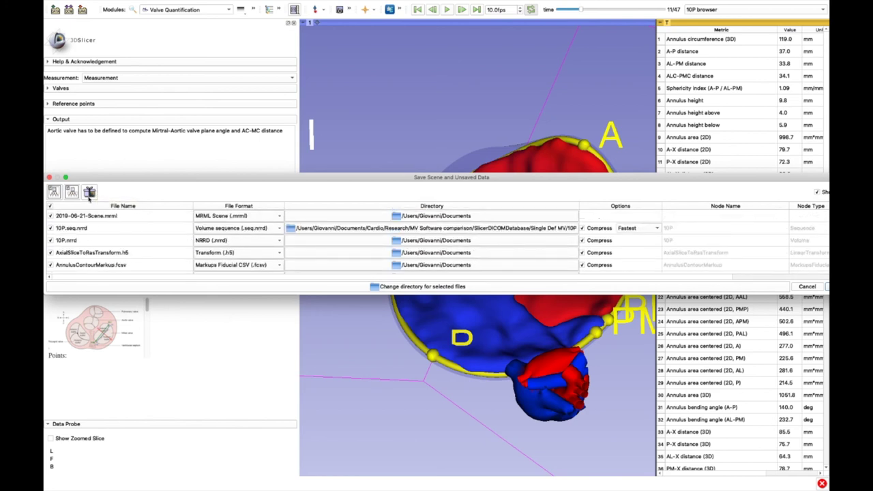